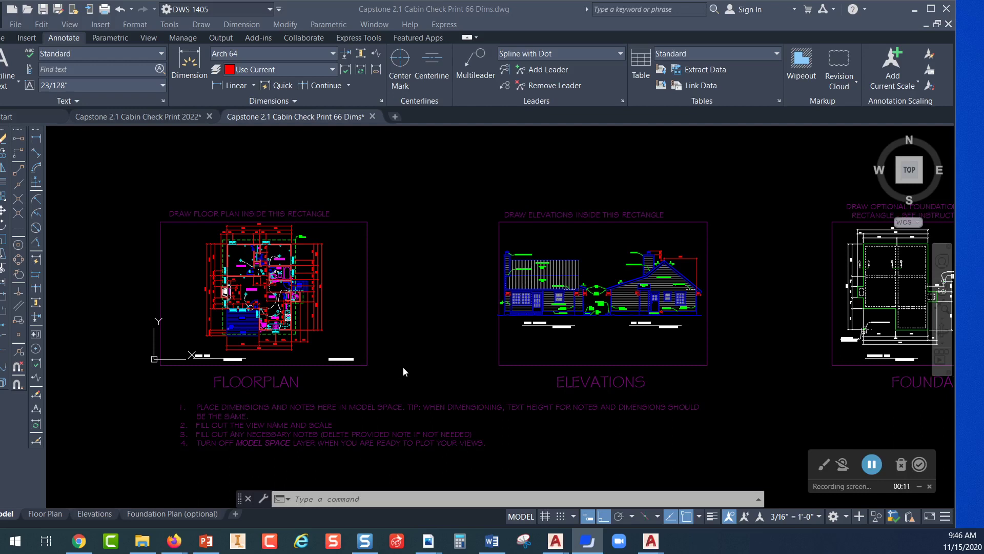
- Switch to the Floor Plan layout, view the whole sheet, and select its viewport
mouse_move(40, 515)
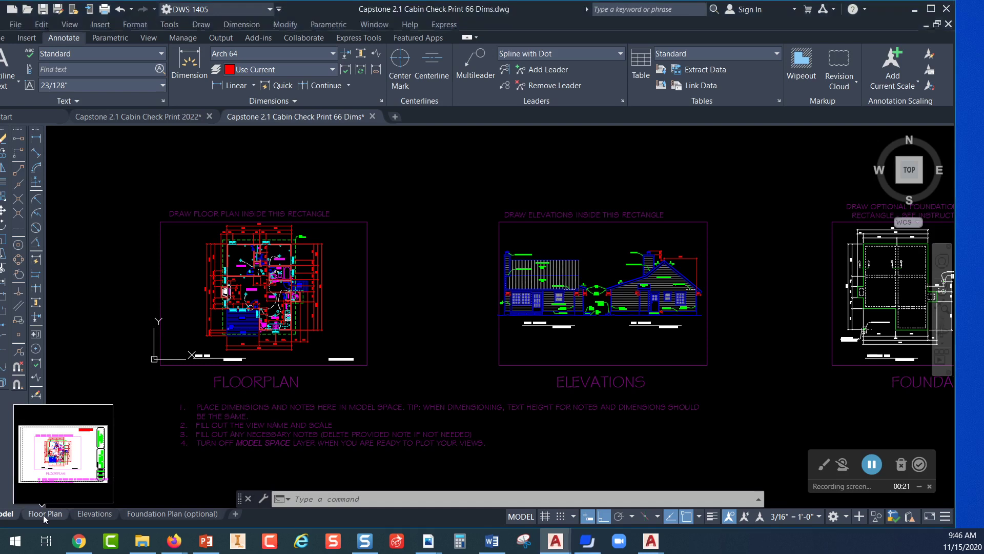
click(45, 515)
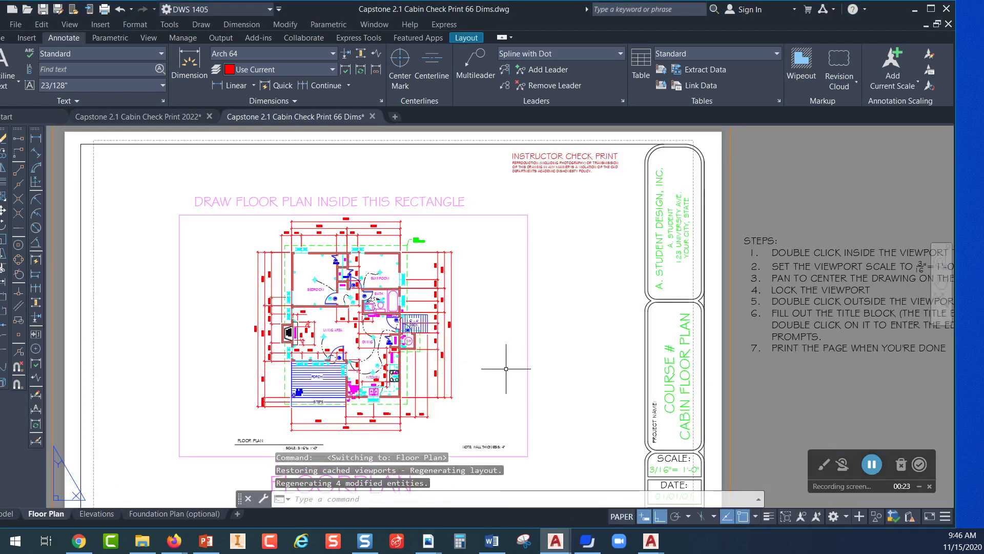
middle_drag(505, 369, 506, 340)
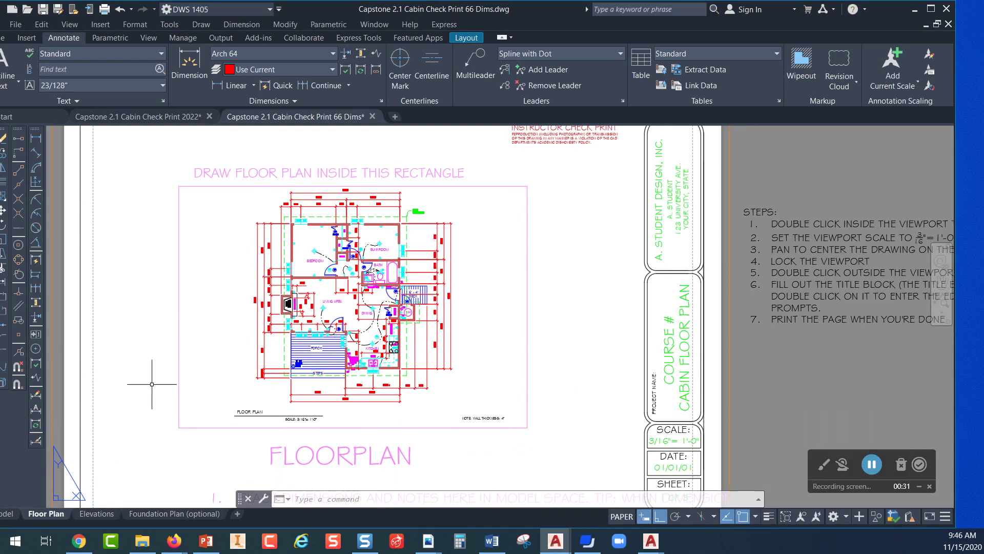
scroll(513, 411, down, 2)
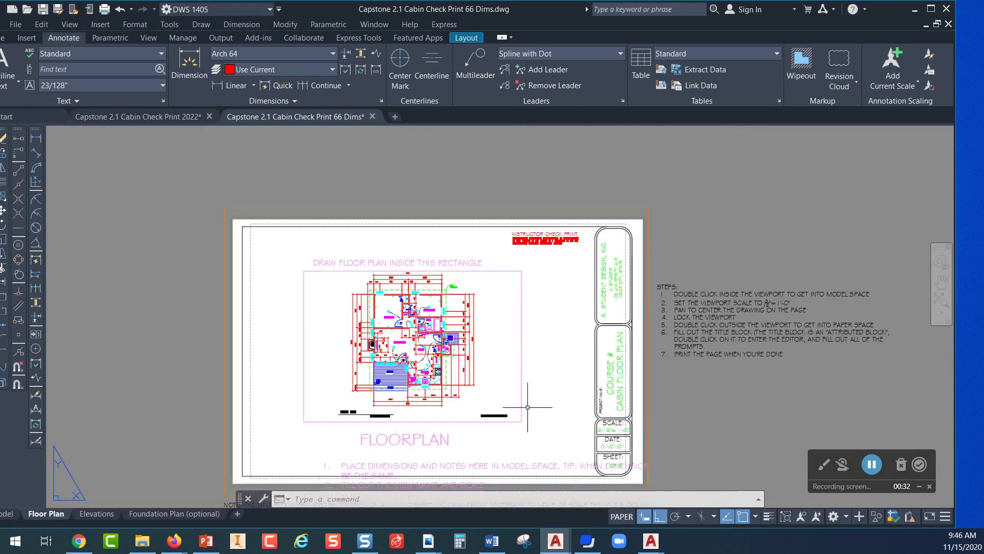
click(649, 228)
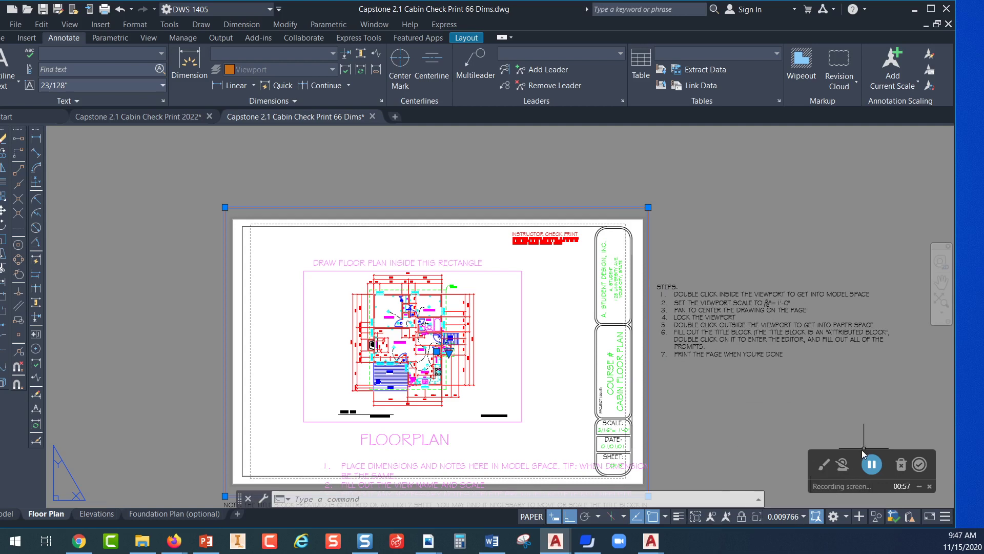
- Set the selected Floor Plan viewport scale to 3/16" = 1'-0"
drag(859, 450, 874, 352)
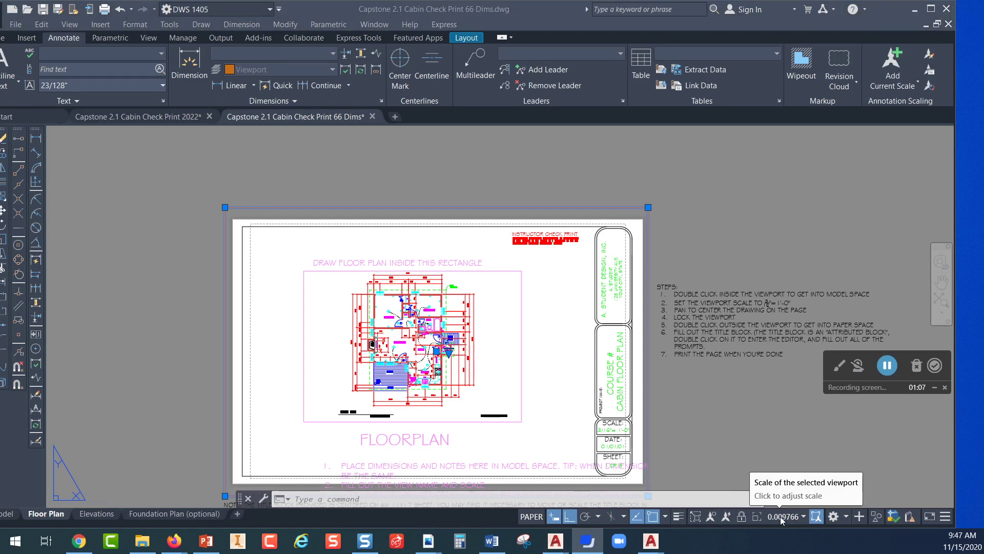
click(742, 517)
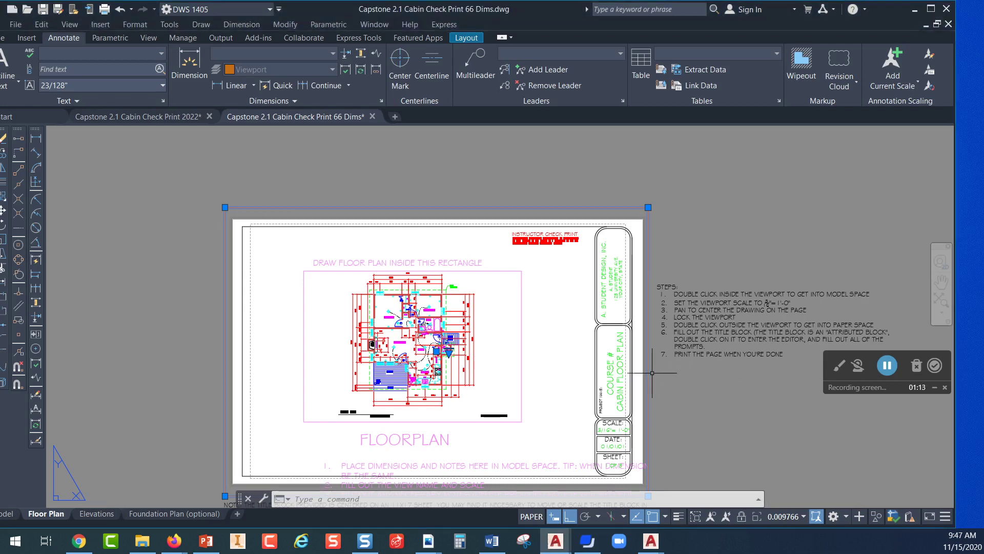
click(804, 516)
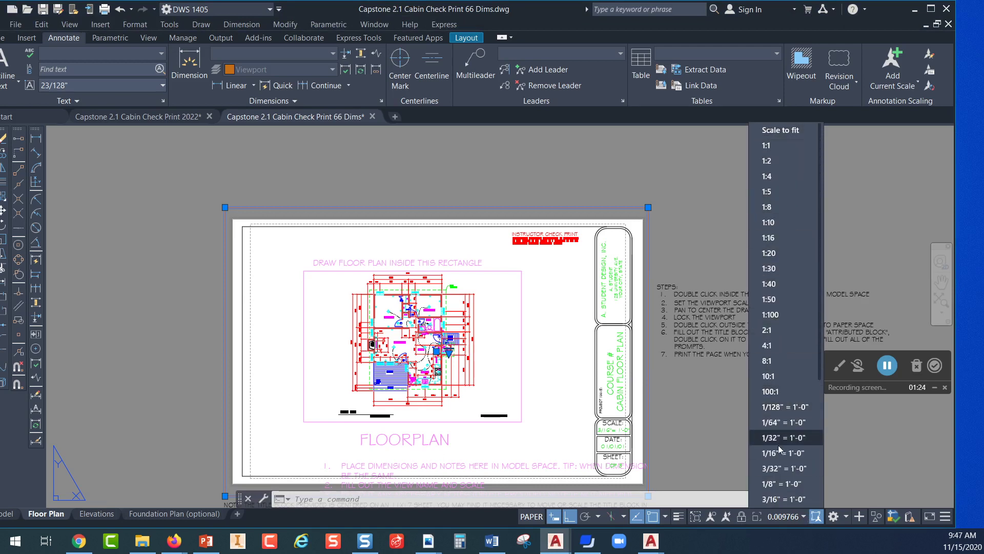
click(782, 499)
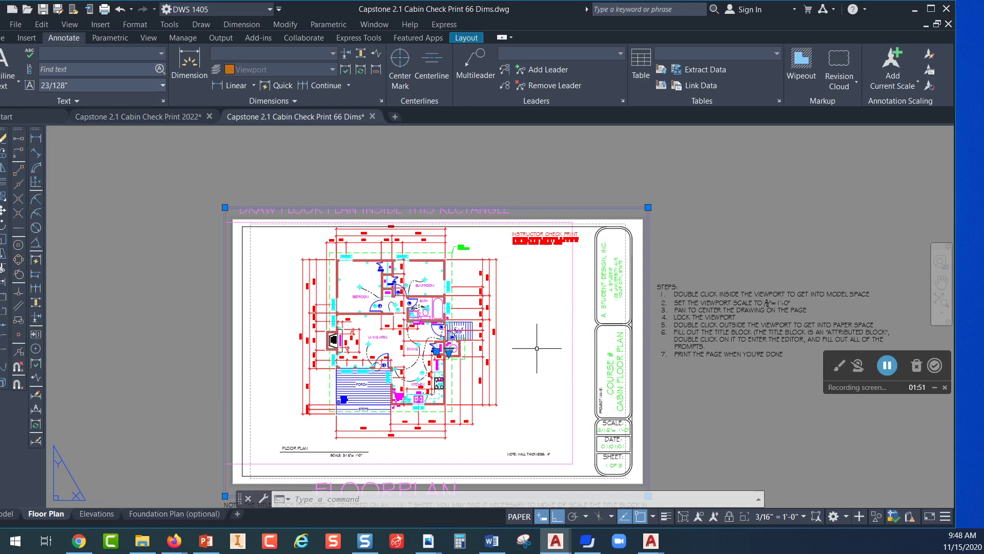
- Pan the floor plan inside the viewport's model space until it is centred on the sheet
double_click(537, 348)
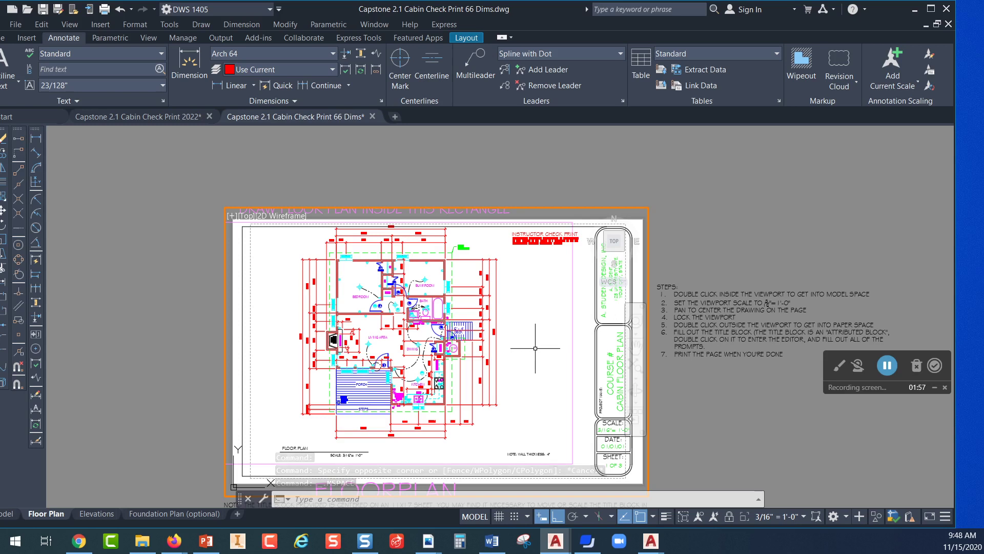
click(537, 354)
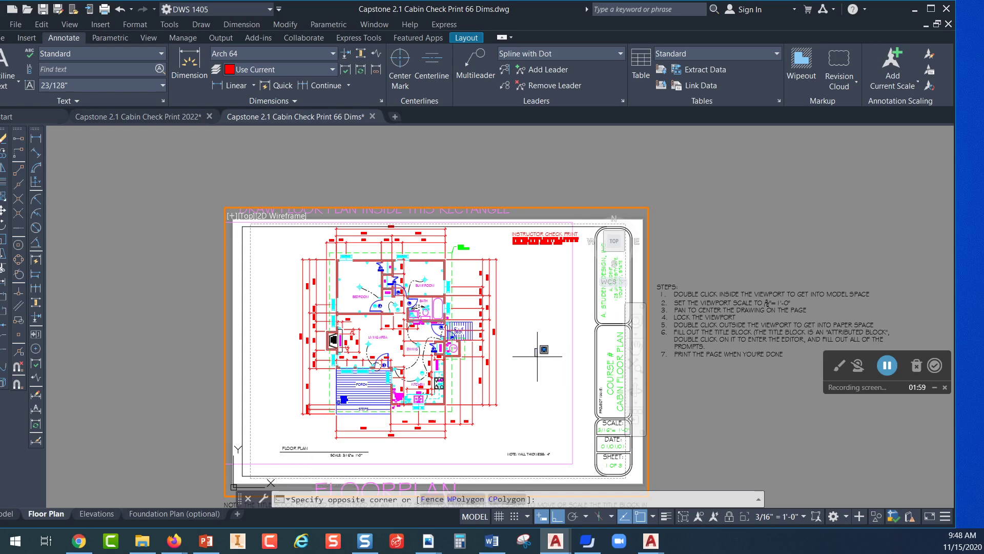
mouse_move(537, 354)
middle_down()
mouse_move(545, 367)
mouse_move(566, 366)
middle_up()
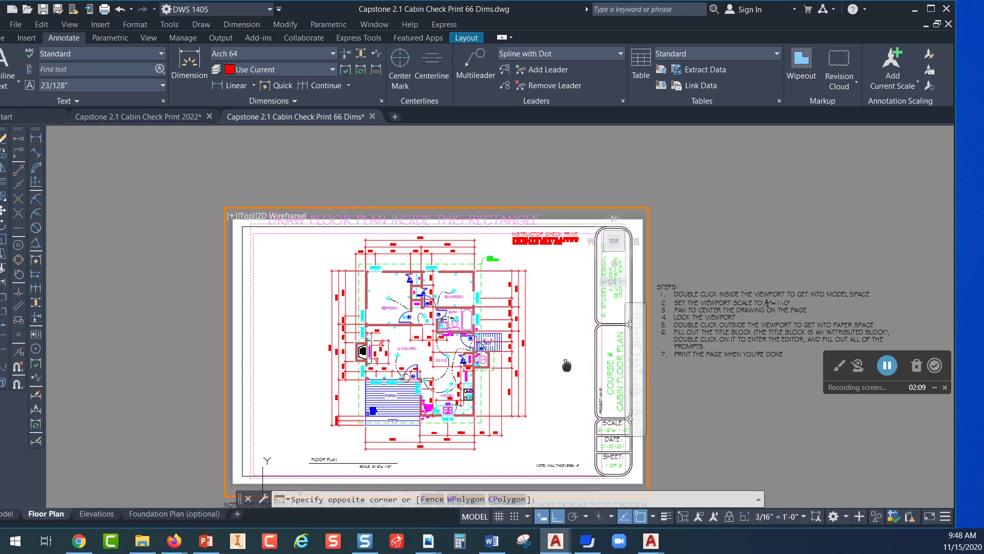
middle_drag(567, 365, 565, 361)
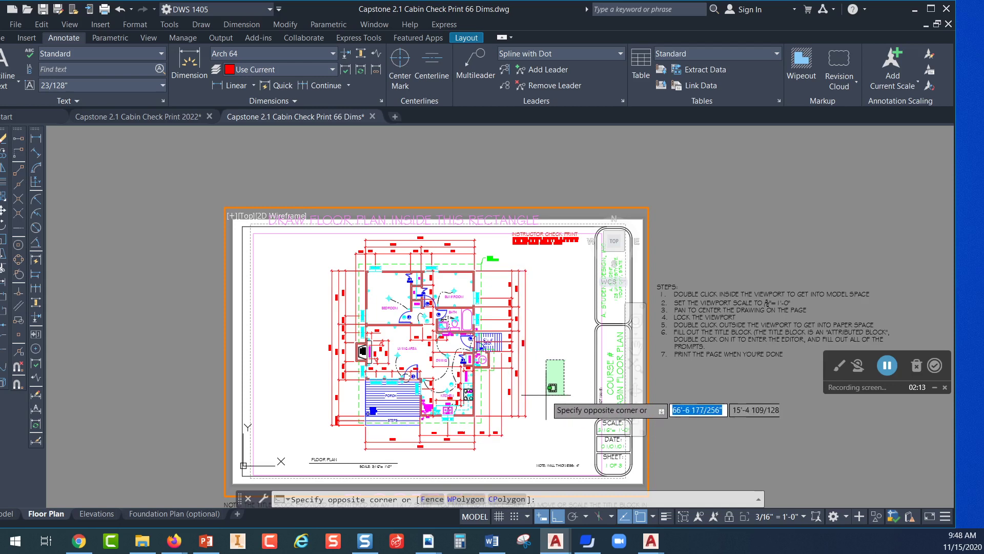
key(Escape)
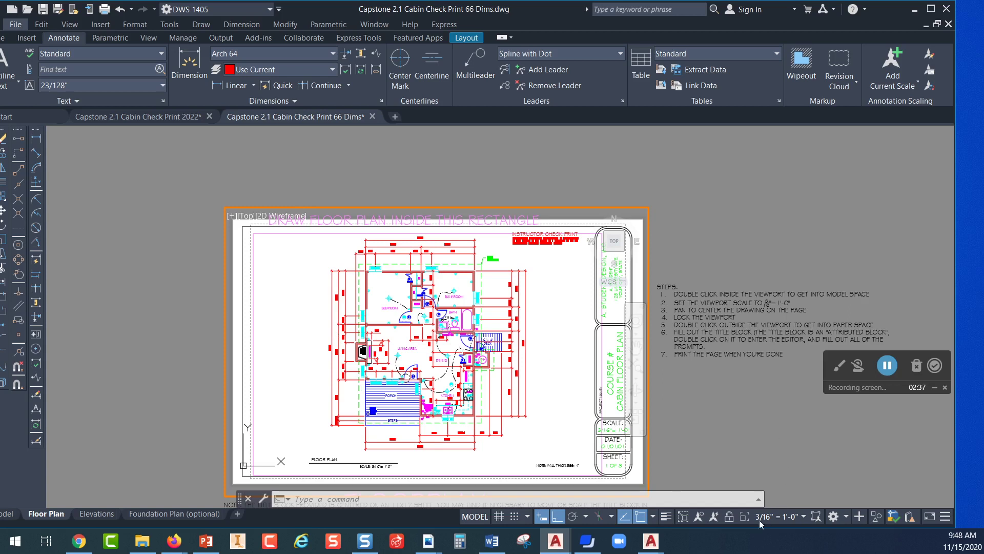
- Lock the Floor Plan viewport and zoom and pan the layout to verify it holds
click(730, 517)
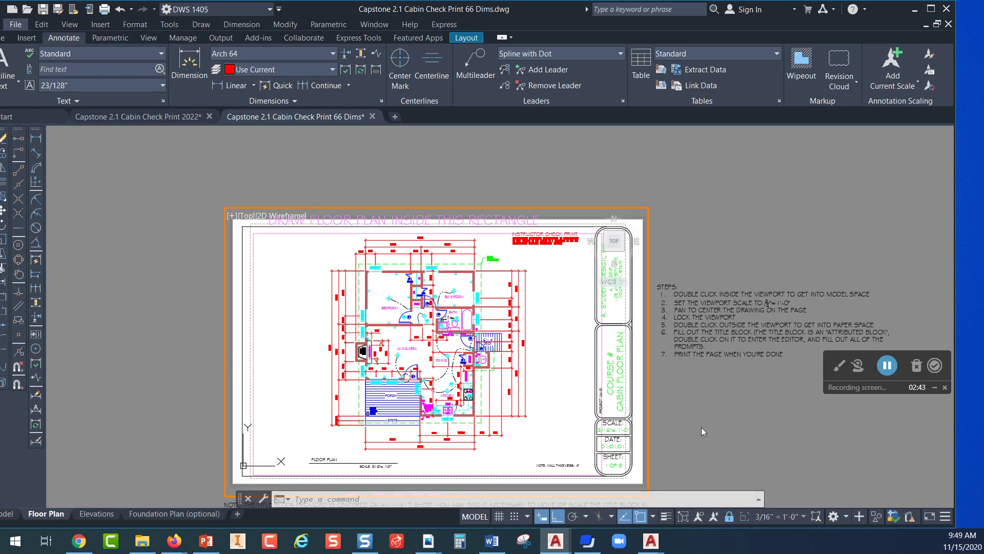
scroll(416, 351, up, 3)
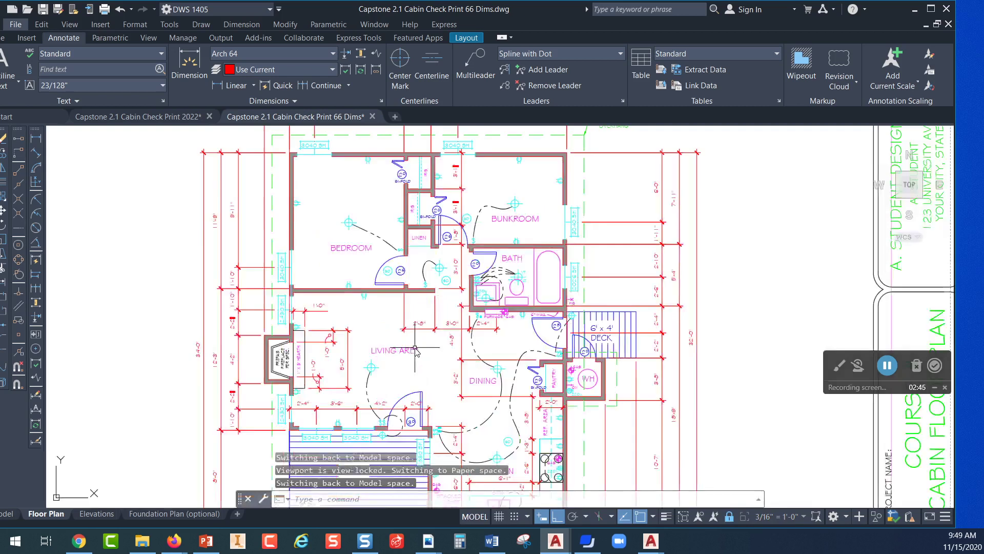
scroll(417, 351, down, 2)
scroll(423, 364, up, 2)
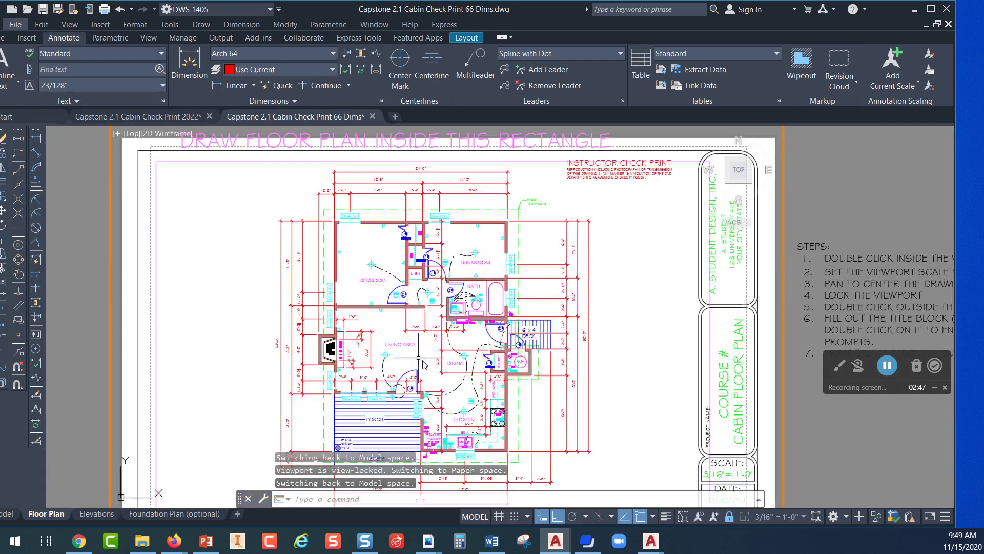
scroll(429, 367, down, 2)
scroll(430, 368, up, 1)
middle_drag(429, 368, 358, 316)
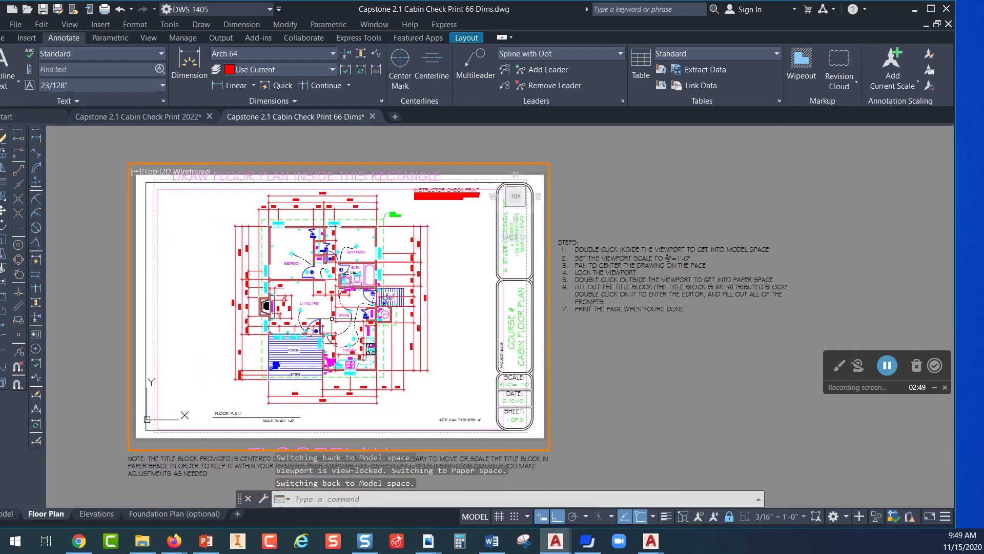
scroll(355, 312, down, 1)
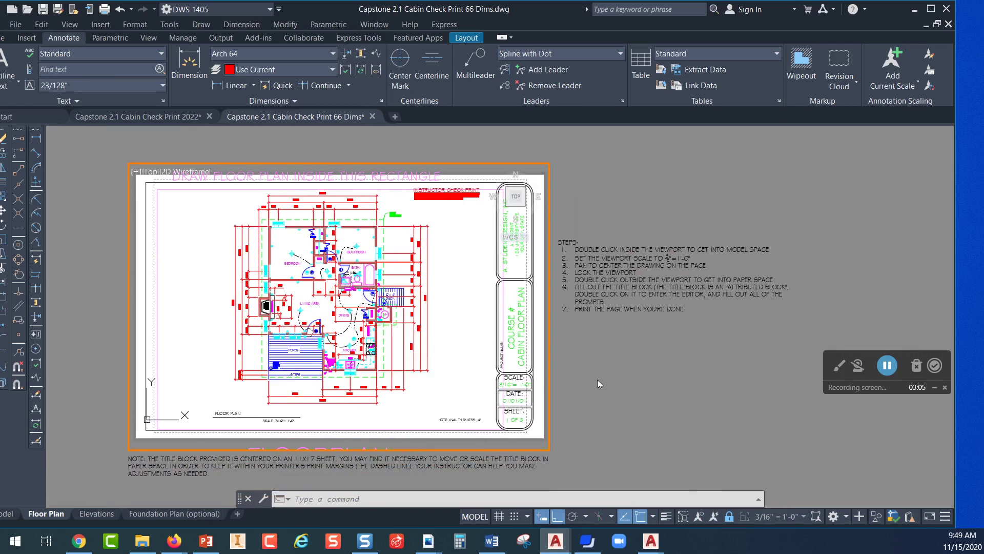
- Re-enter the Floor Plan viewport and shift the enlarged plan slightly right and down
click(475, 516)
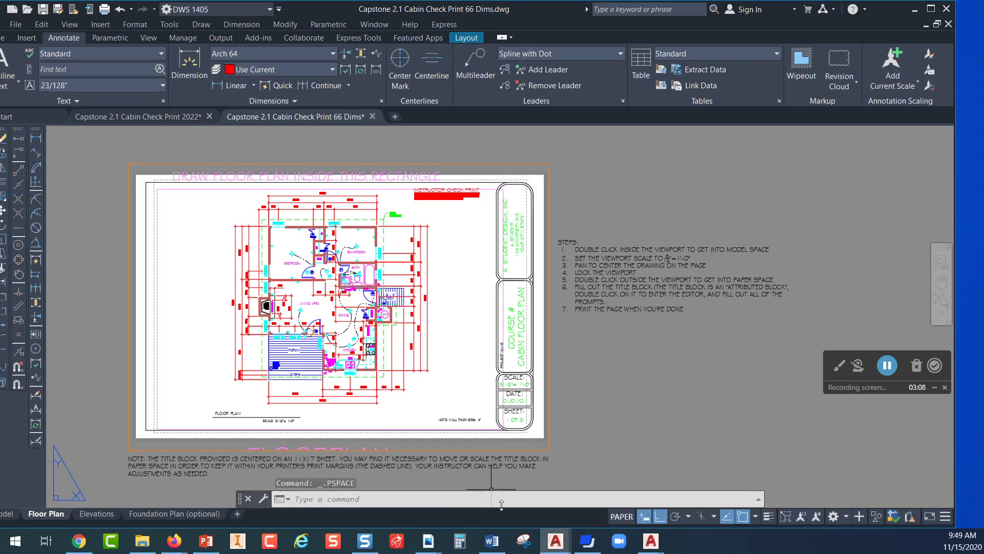
click(547, 348)
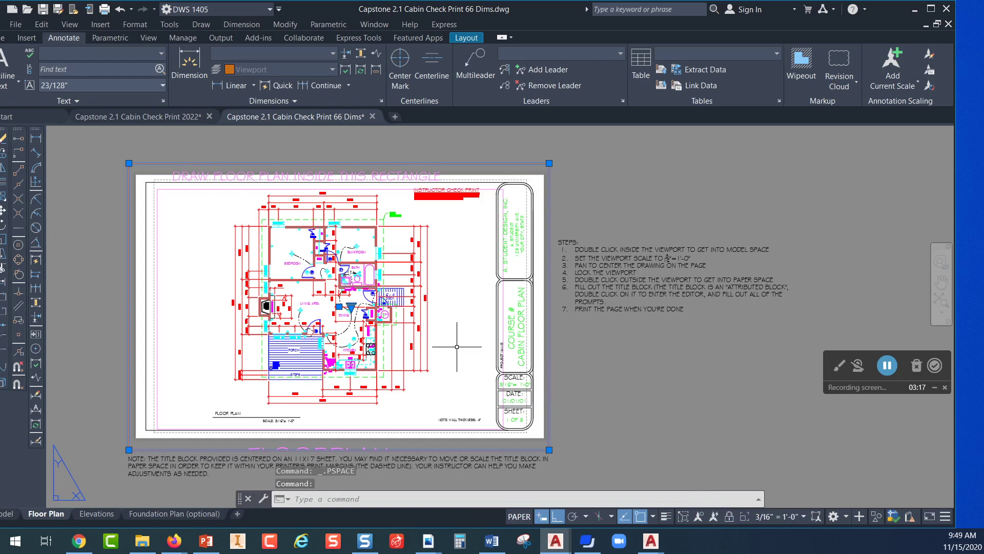
double_click(456, 347)
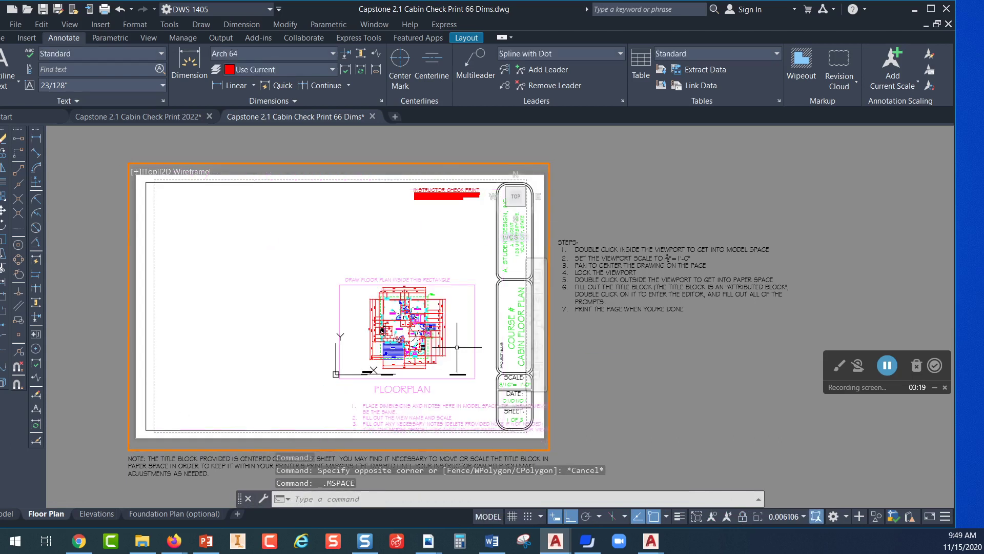
scroll(456, 347, up, 4)
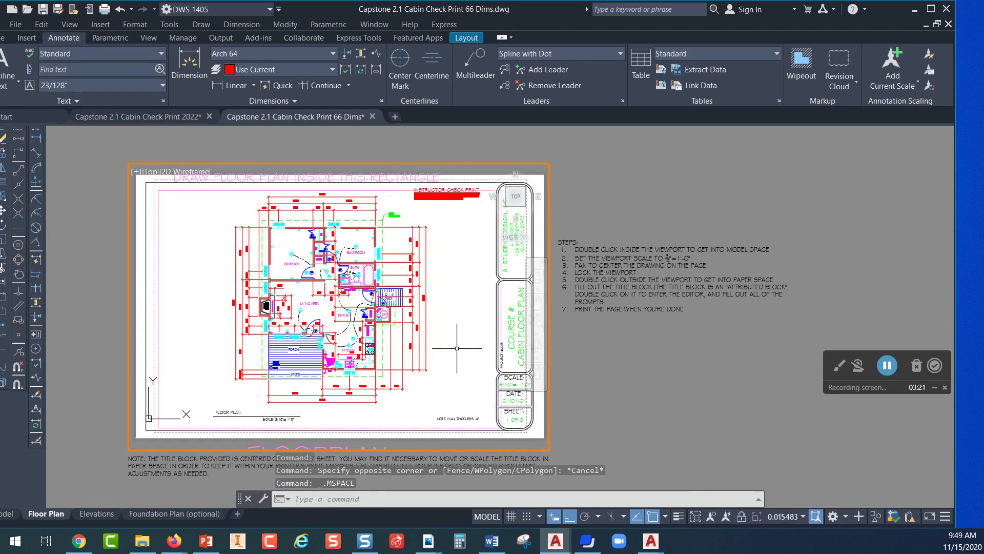
scroll(451, 349, up, 4)
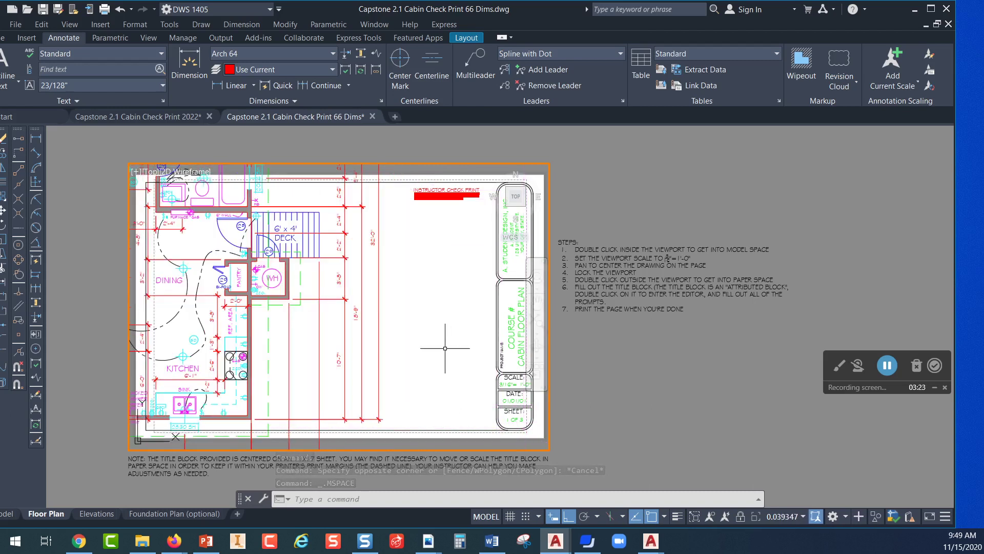
middle_drag(448, 351, 462, 362)
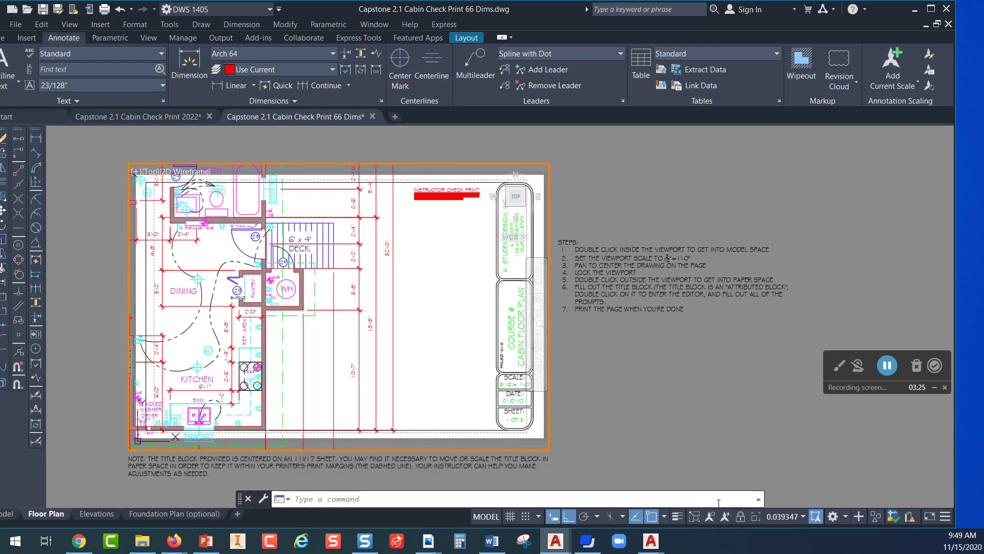
- Reset the viewport to 3/16" = 1'-0", recentre the plan, and reselect it in paper space
click(803, 516)
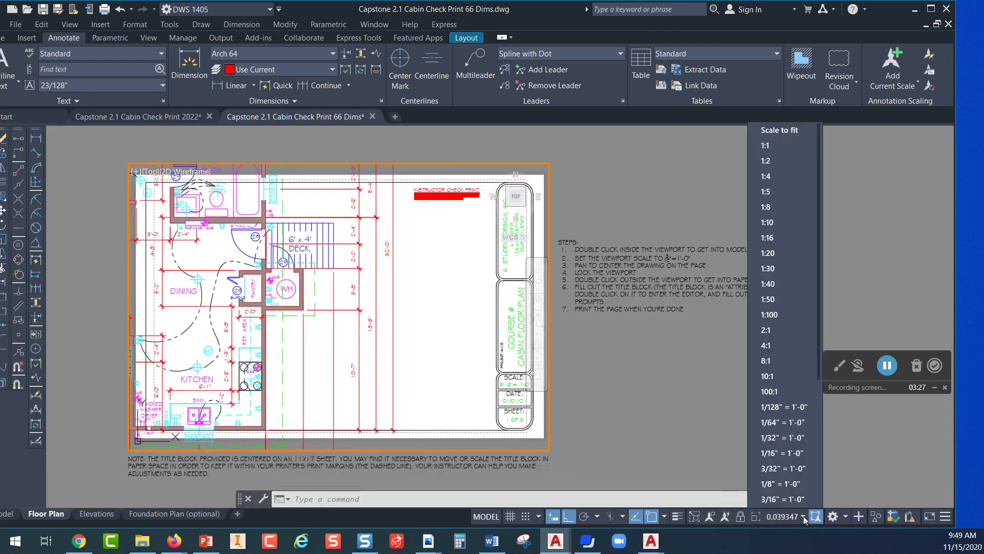
click(779, 500)
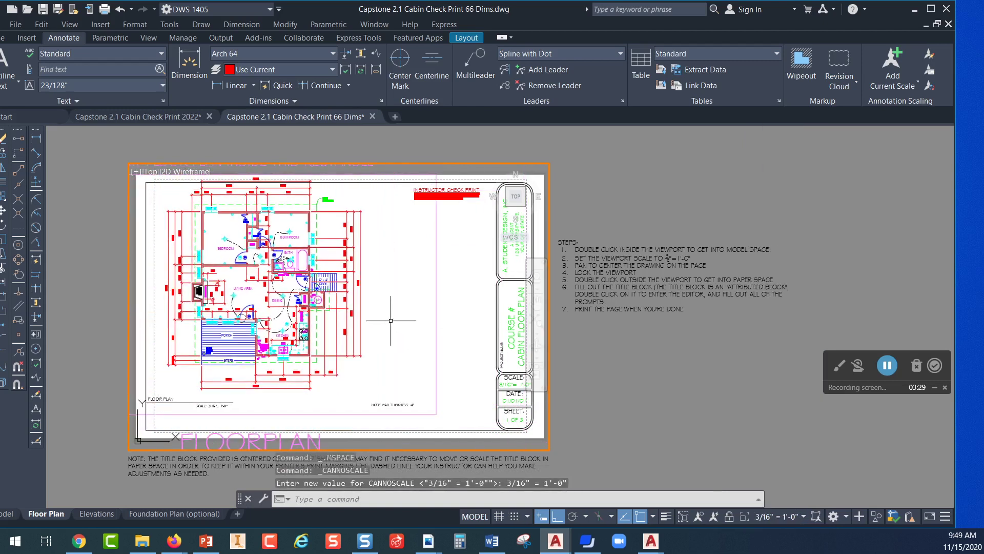
click(474, 301)
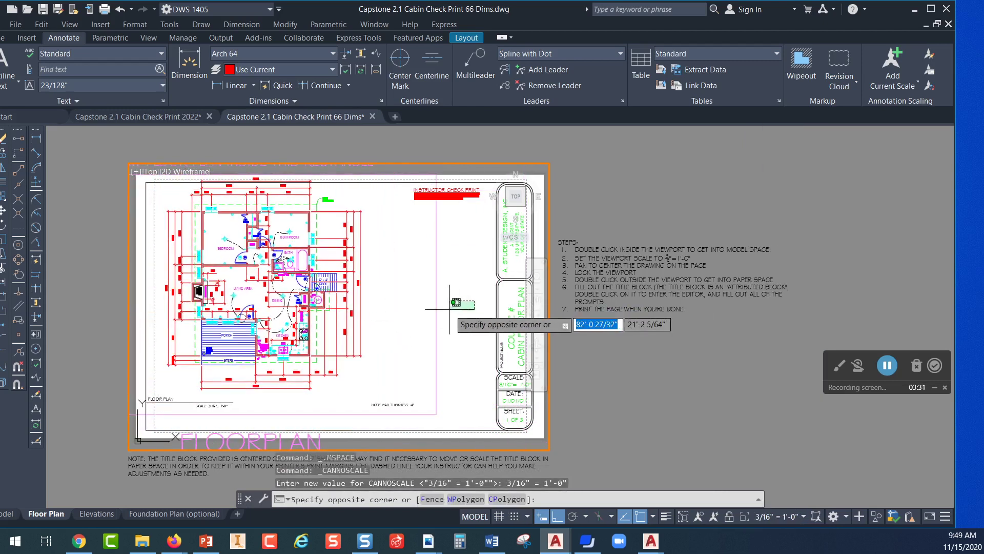
click(396, 317)
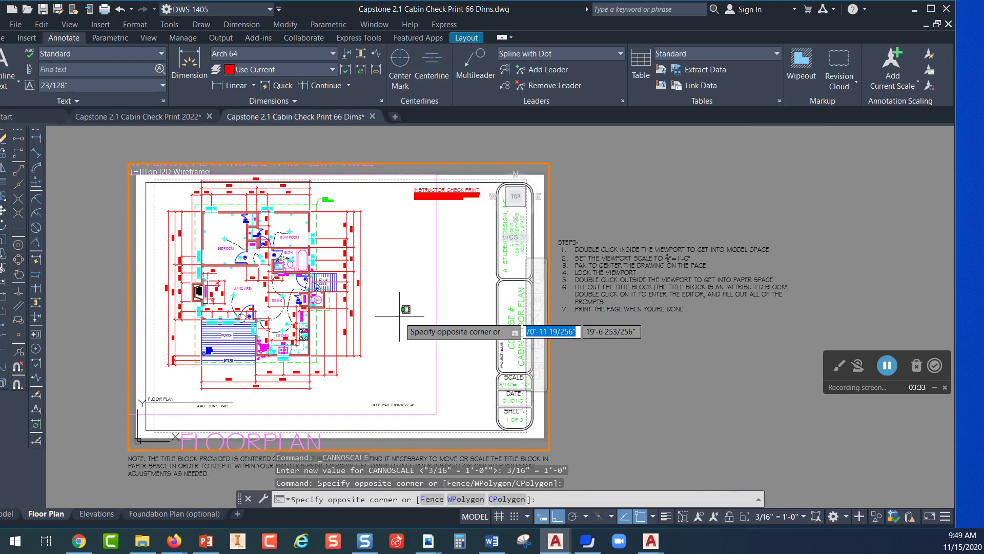
middle_drag(400, 317, 448, 338)
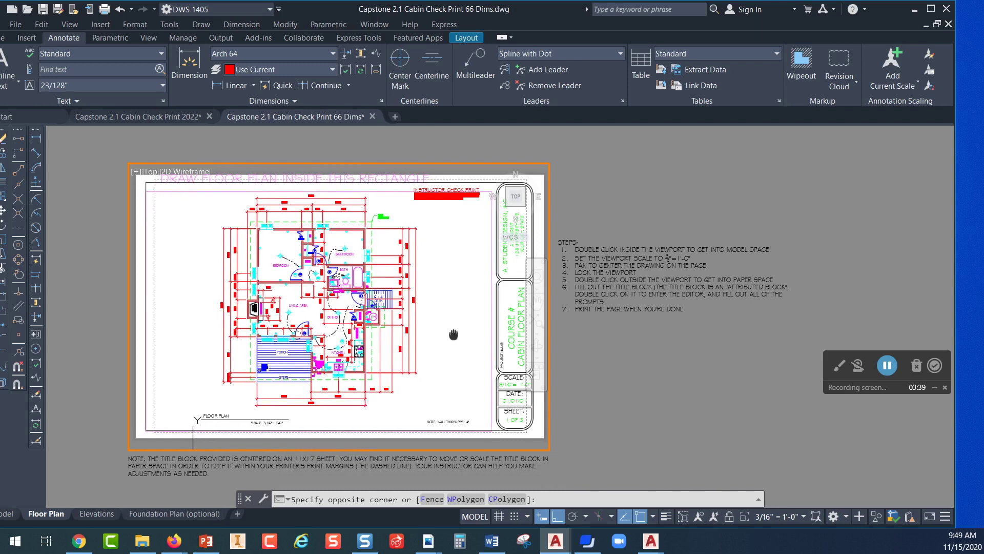
double_click(622, 358)
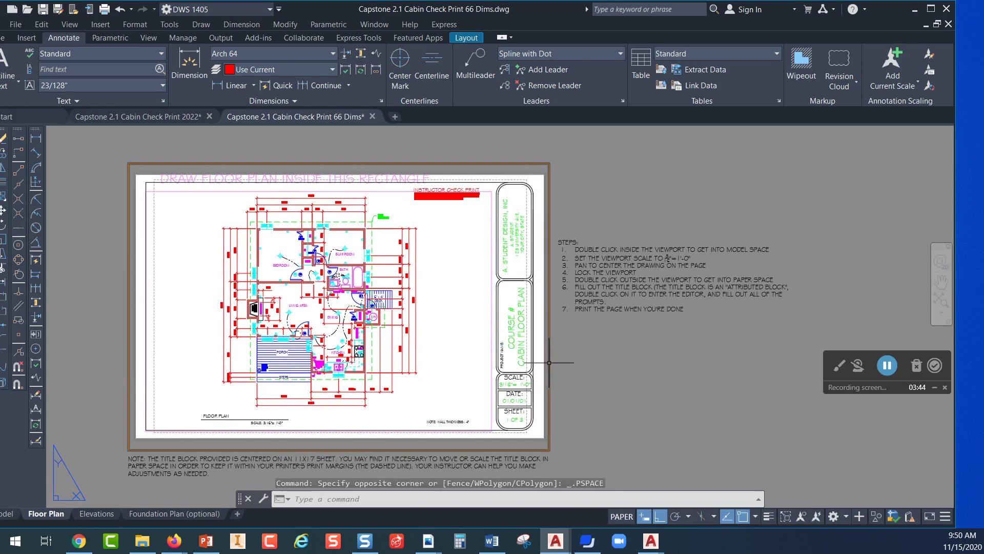
click(548, 385)
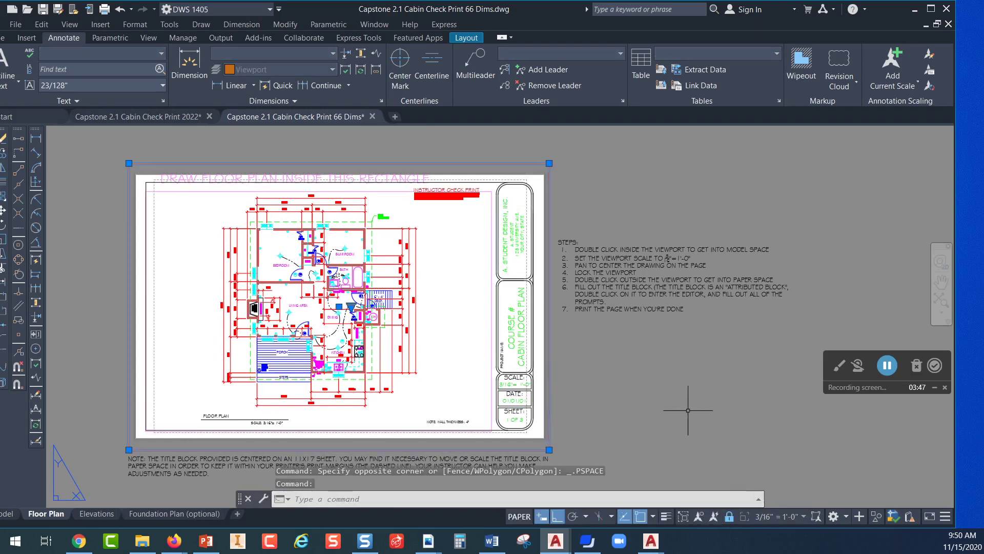
- On the Elevations layout, set the viewport scale to 3/16" = 1'-0"
click(97, 515)
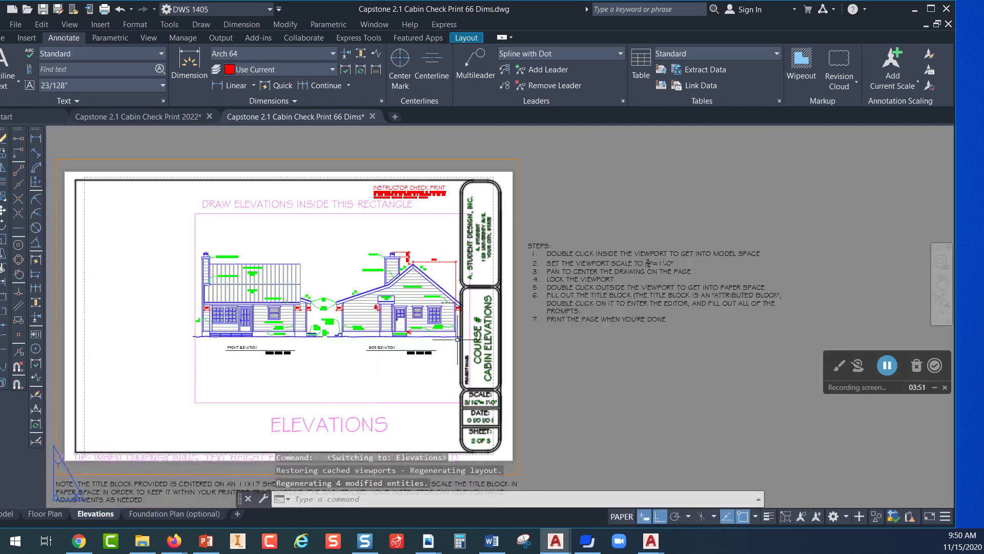
click(519, 379)
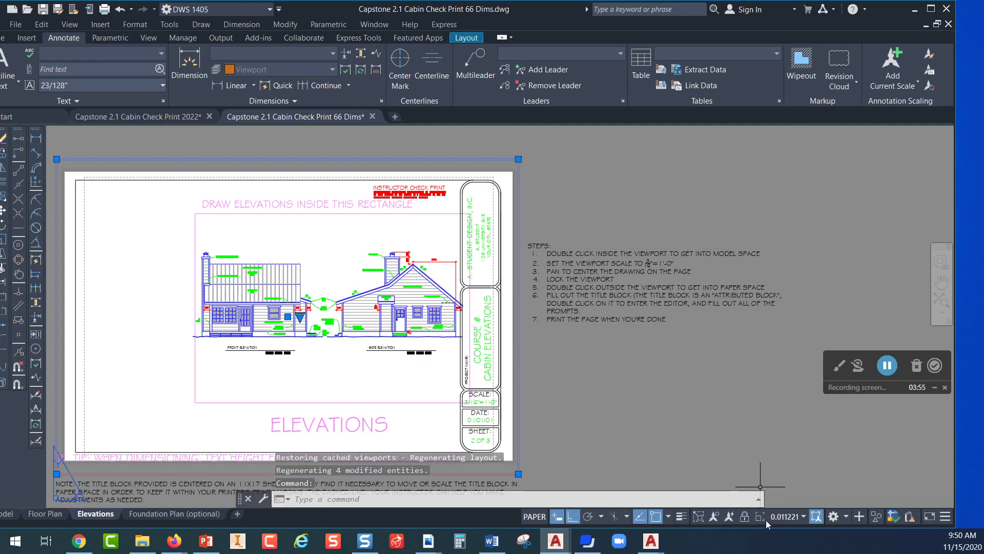
click(804, 517)
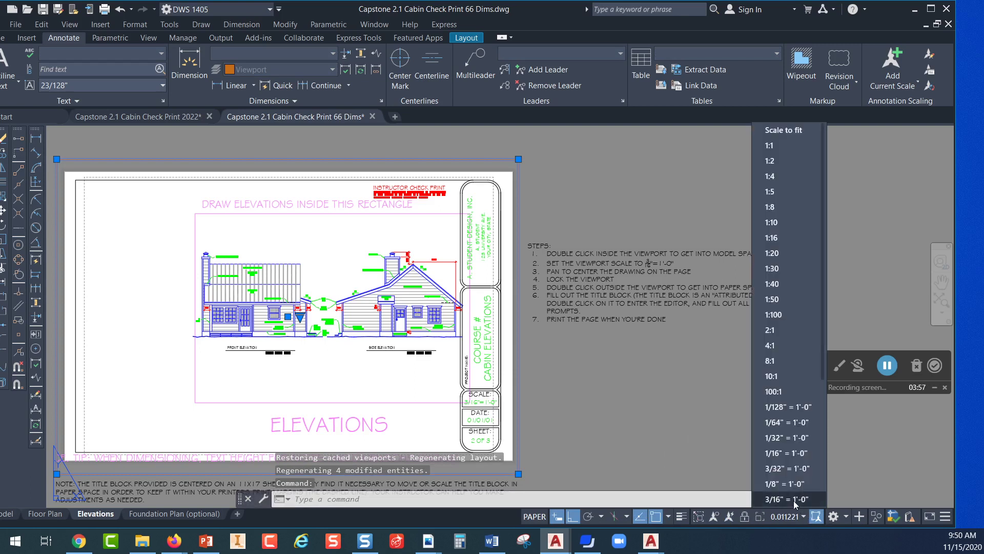
click(794, 499)
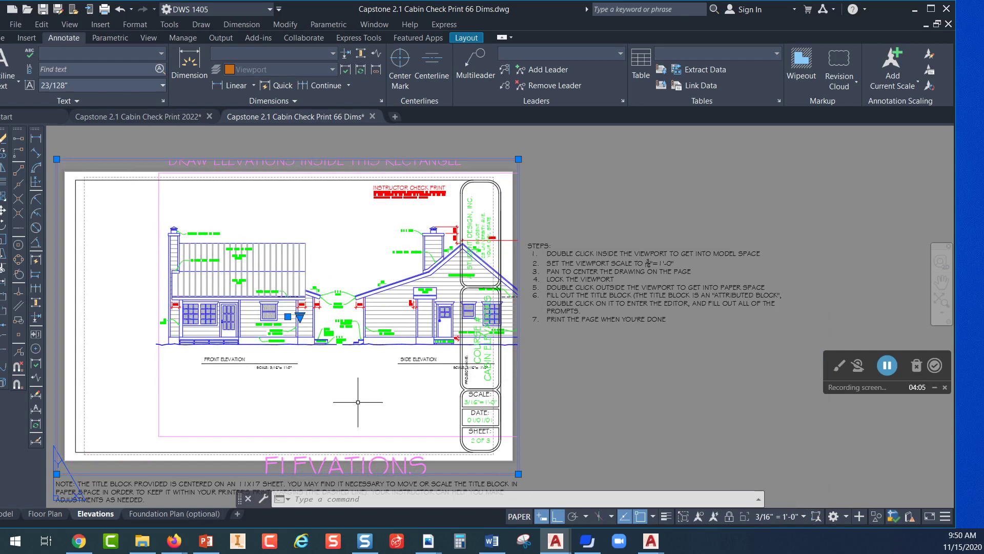
- Pan the elevations within the viewport frame, then return to paper space
double_click(358, 402)
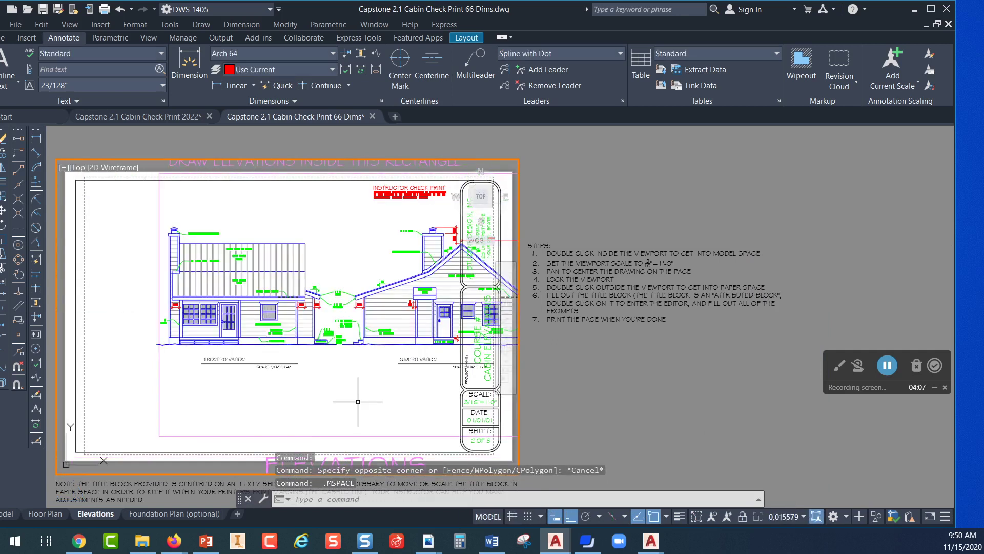
scroll(358, 402, down, 3)
mouse_move(347, 403)
middle_down()
mouse_move(283, 383)
mouse_move(286, 424)
middle_up()
scroll(284, 390, up, 3)
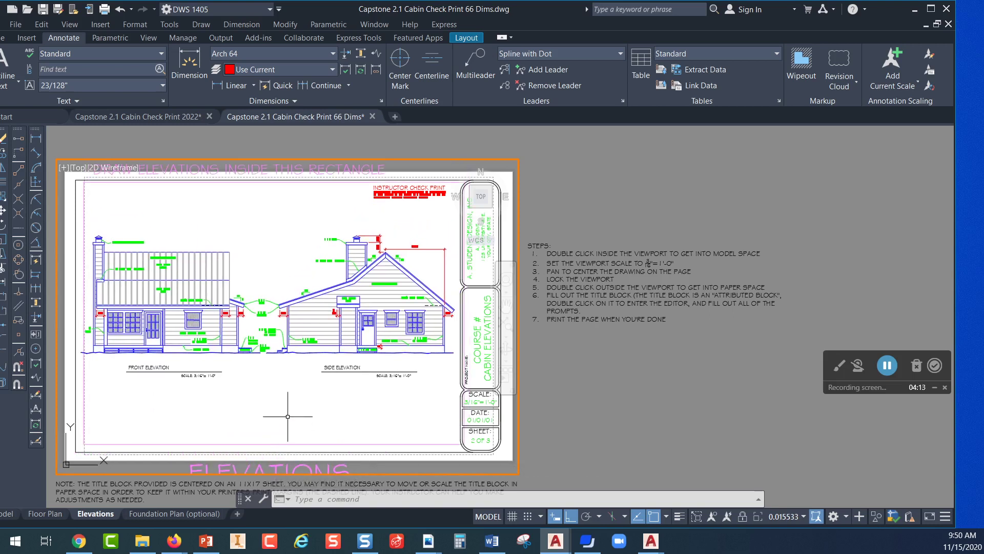
scroll(288, 415, down, 1)
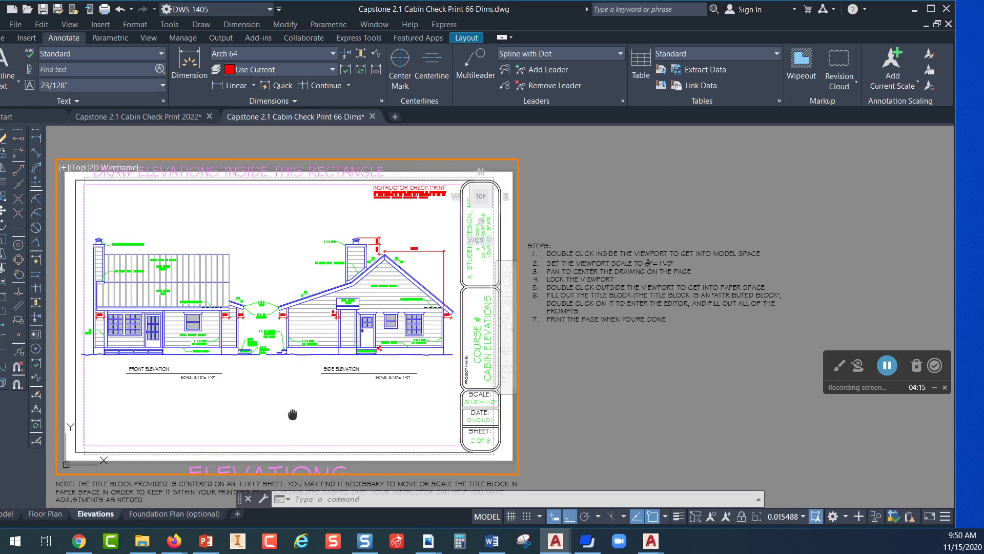
middle_drag(292, 414, 296, 416)
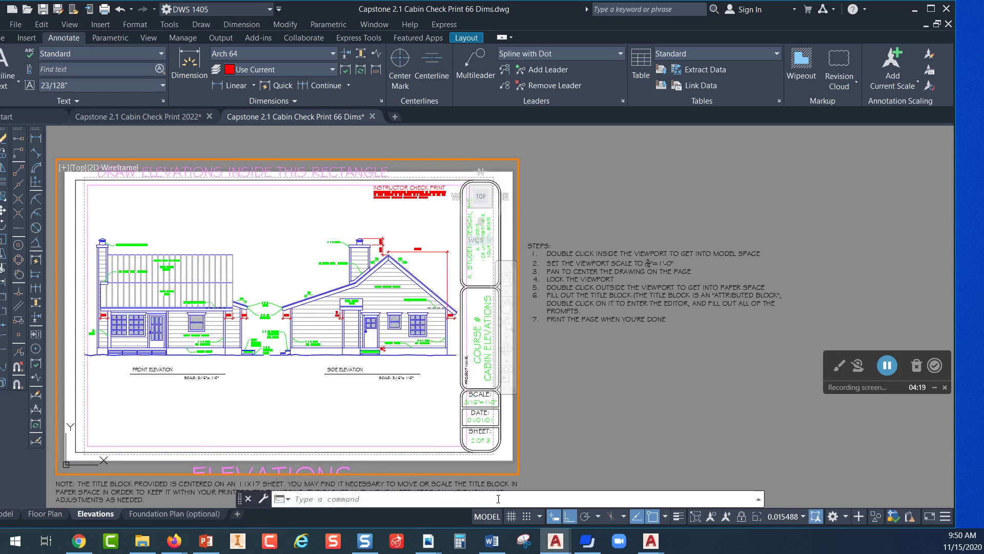
double_click(520, 410)
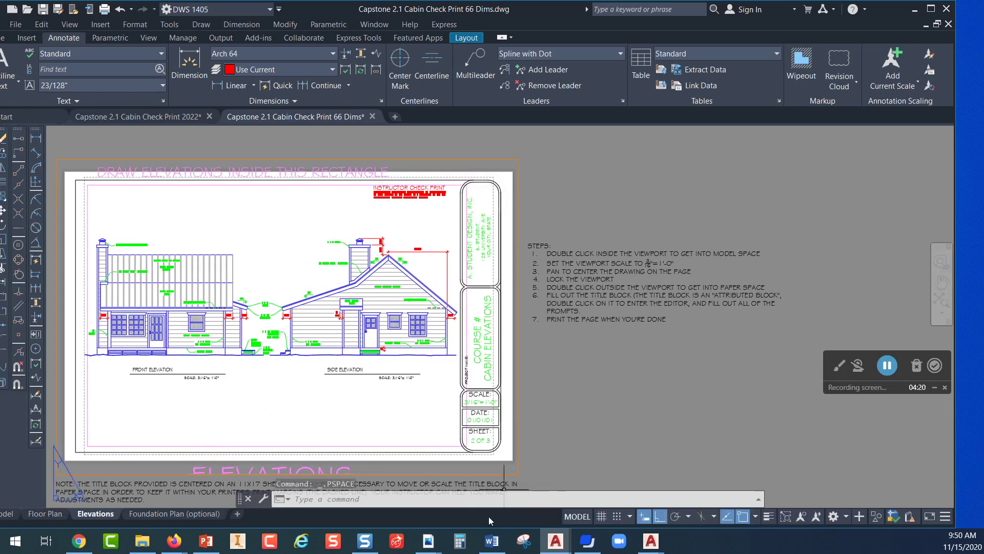
- Reselect the elevations viewport, recheck its scale list, then clear the selection
click(520, 384)
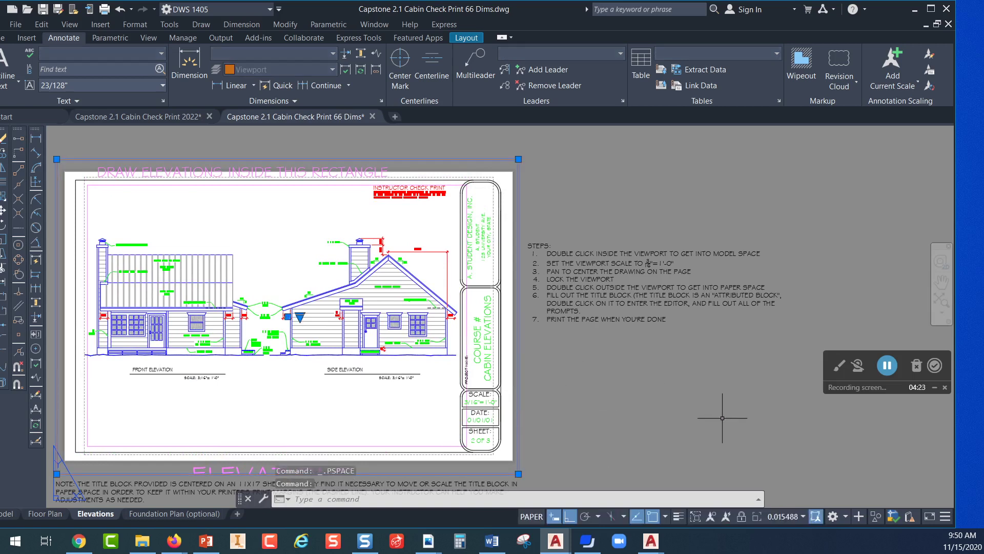
click(803, 516)
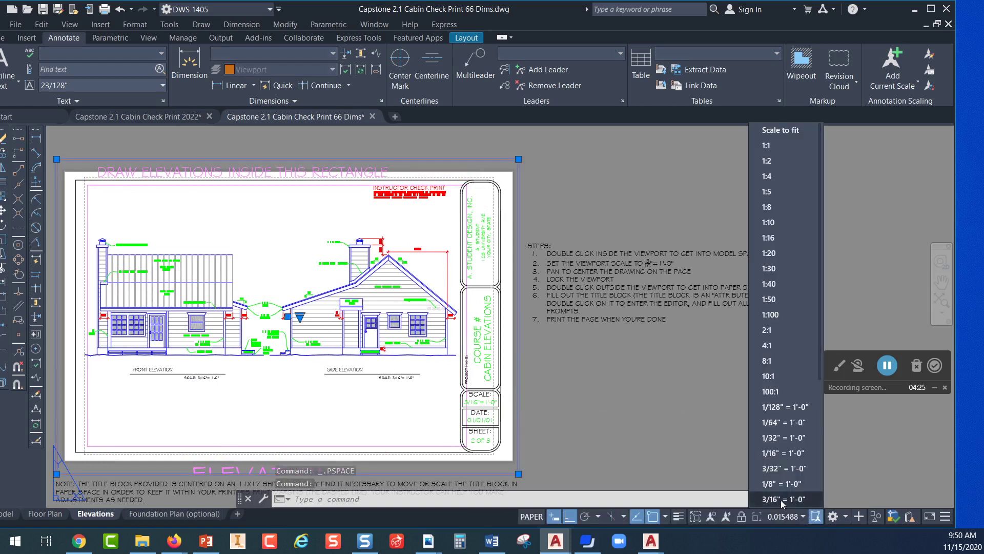
click(780, 503)
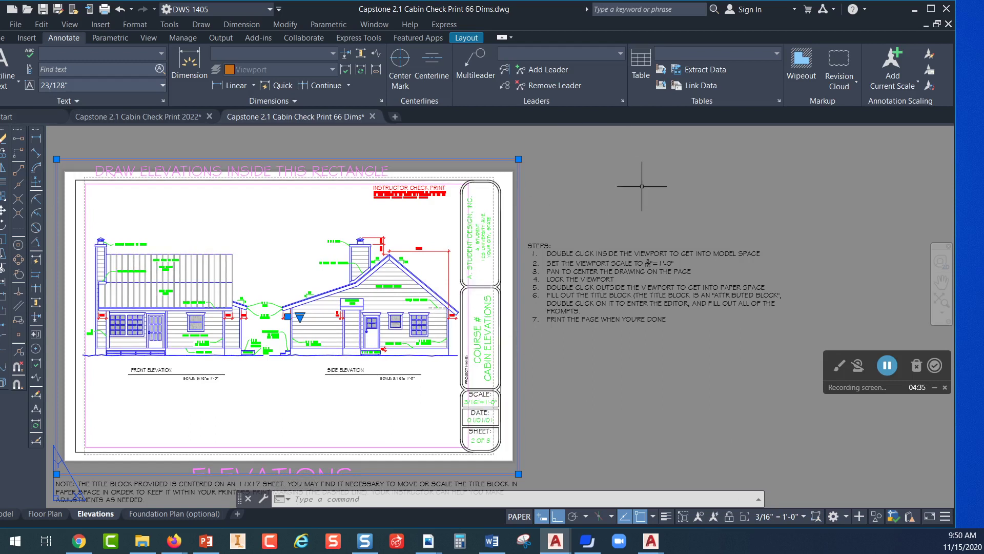
click(661, 197)
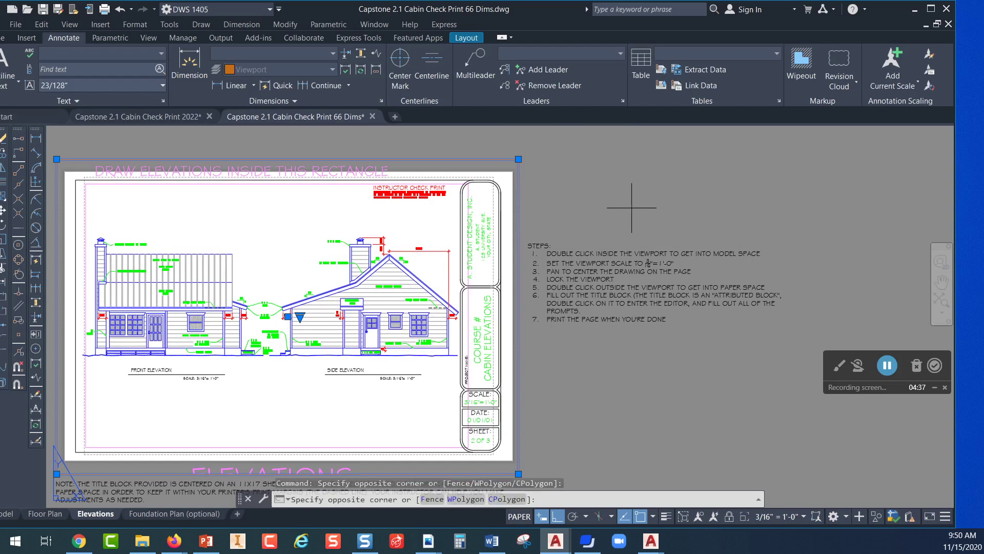
click(566, 460)
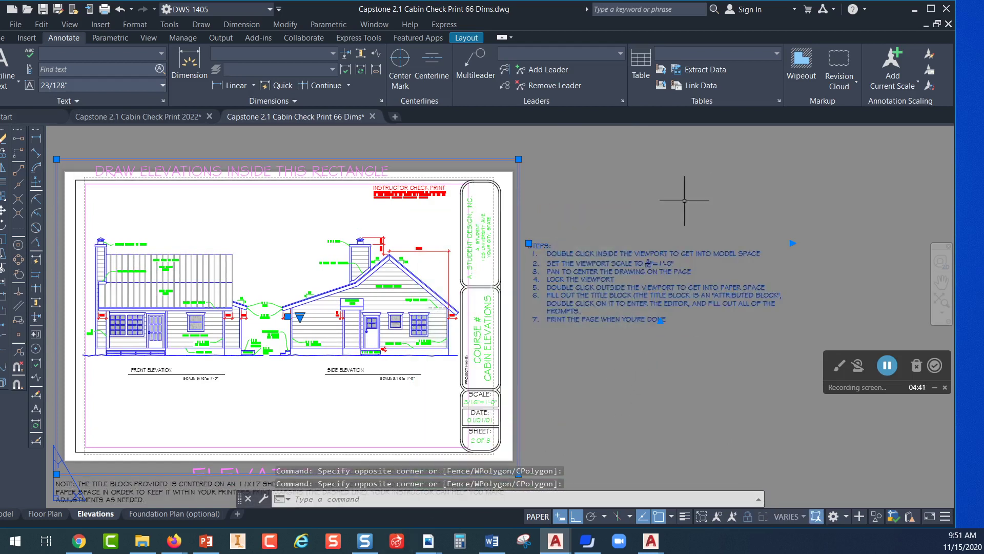
key(Escape)
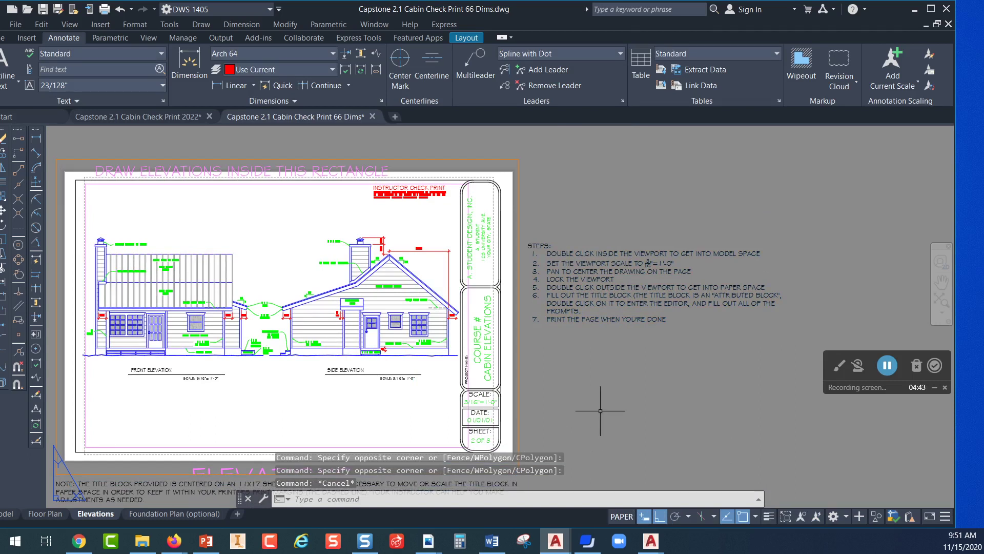
scroll(504, 379, up, 5)
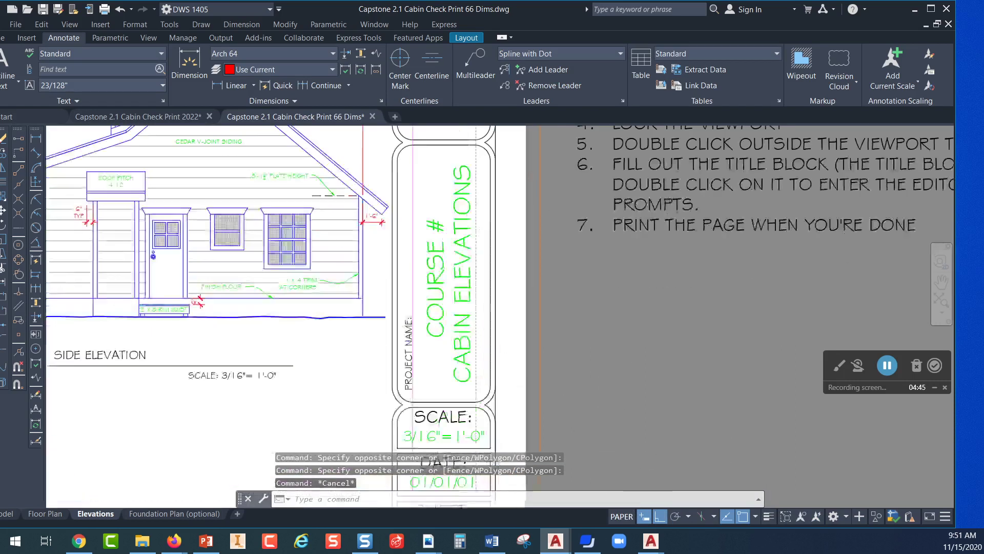
scroll(324, 158, down, 2)
scroll(288, 325, up, 2)
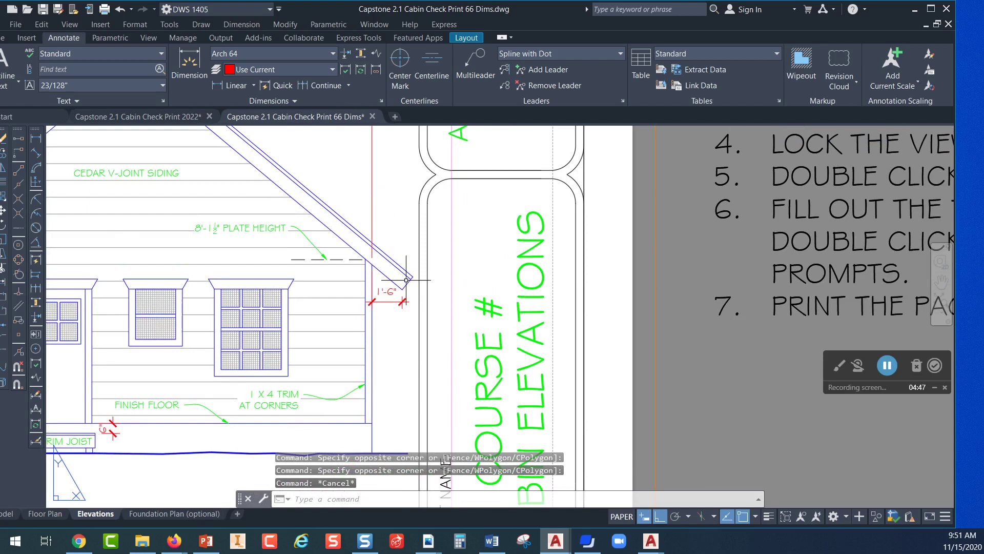
scroll(288, 325, down, 3)
scroll(165, 361, up, 2)
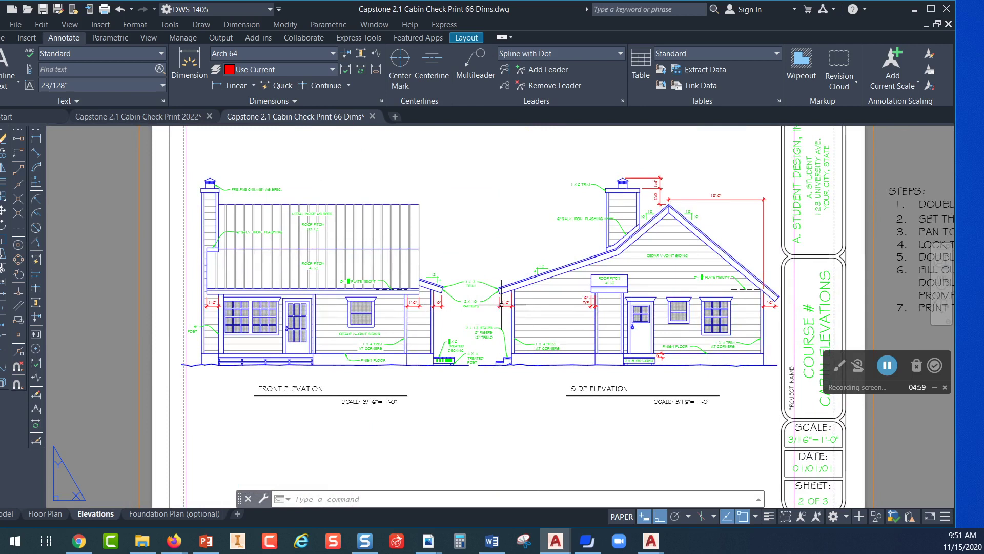
- Nudge the elevations slightly left inside the viewport and bring the whole sheet back into view
double_click(498, 205)
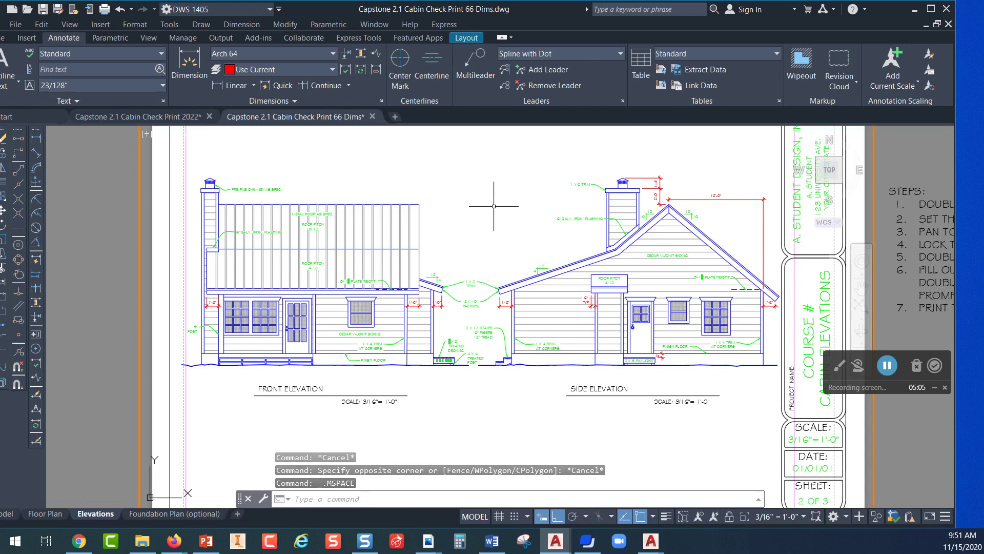
click(498, 207)
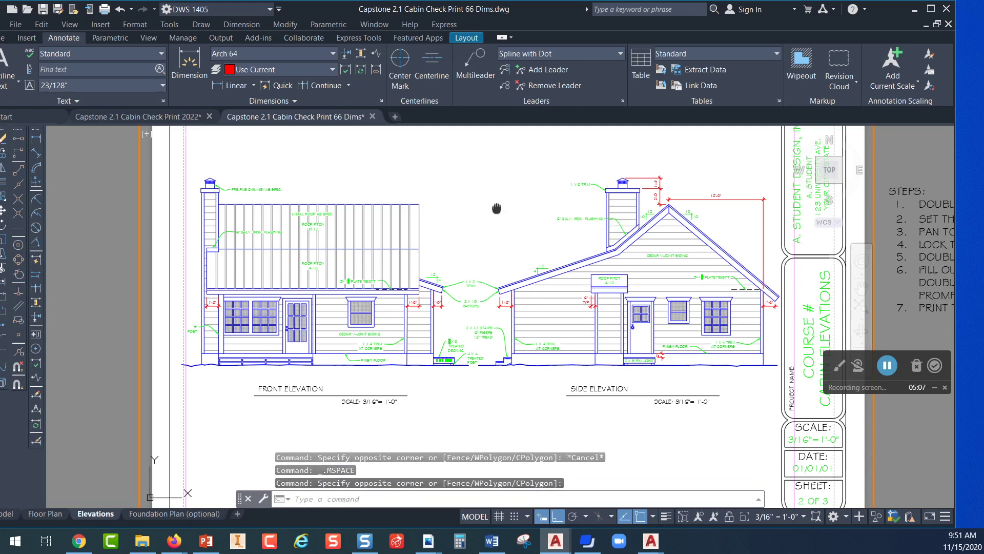
middle_drag(497, 208, 492, 209)
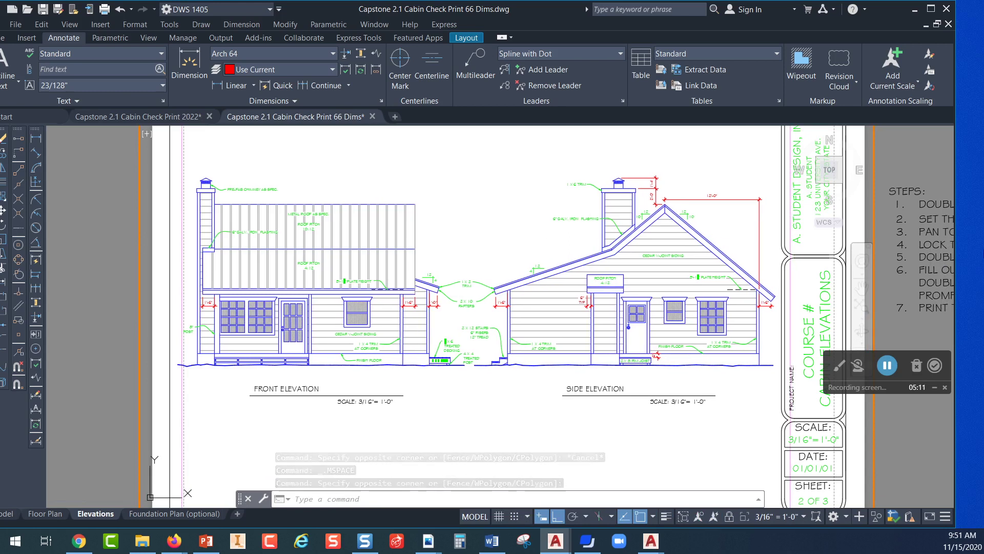
double_click(912, 474)
scroll(887, 456, down, 3)
mouse_move(887, 456)
middle_down()
mouse_move(799, 432)
mouse_move(643, 423)
middle_up()
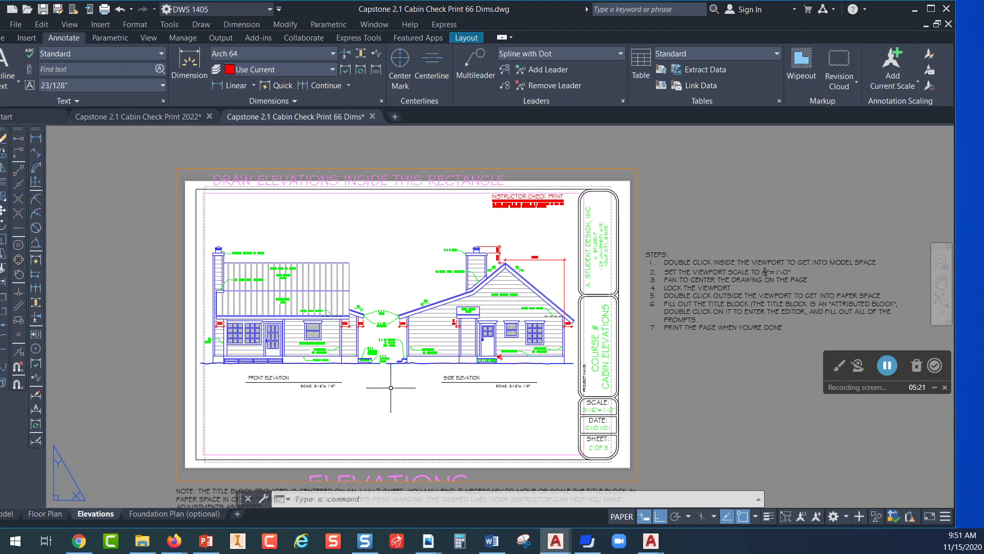
- Shift the elevations down to centre them within the viewport frame, then return to paper space
double_click(402, 246)
middle_drag(402, 246, 401, 253)
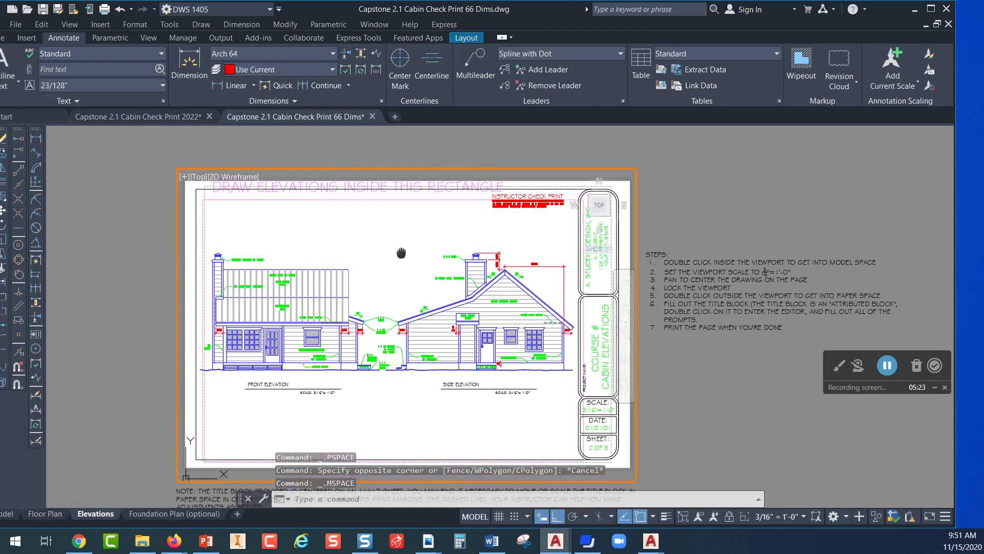
scroll(403, 251, down, 5)
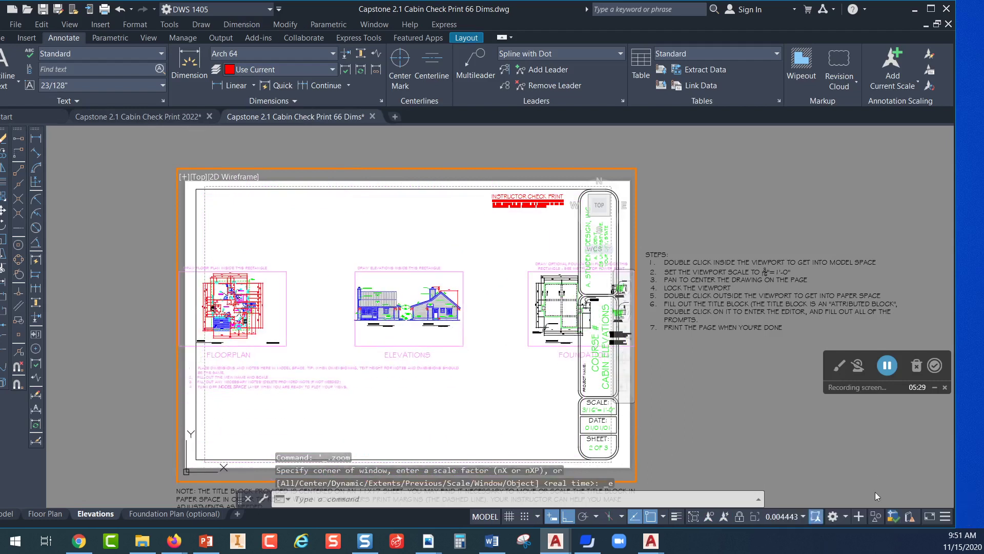
click(803, 517)
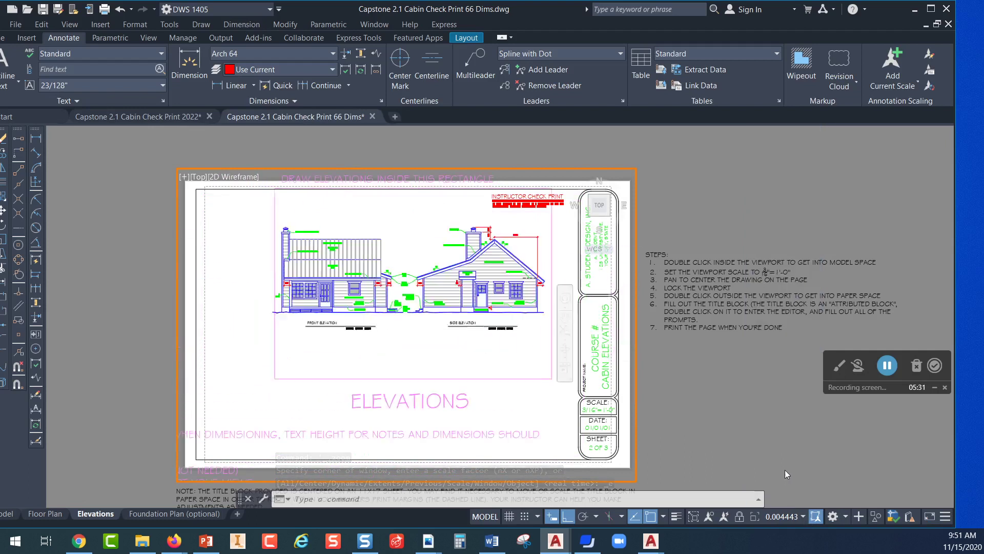
click(467, 359)
middle_drag(466, 359, 444, 410)
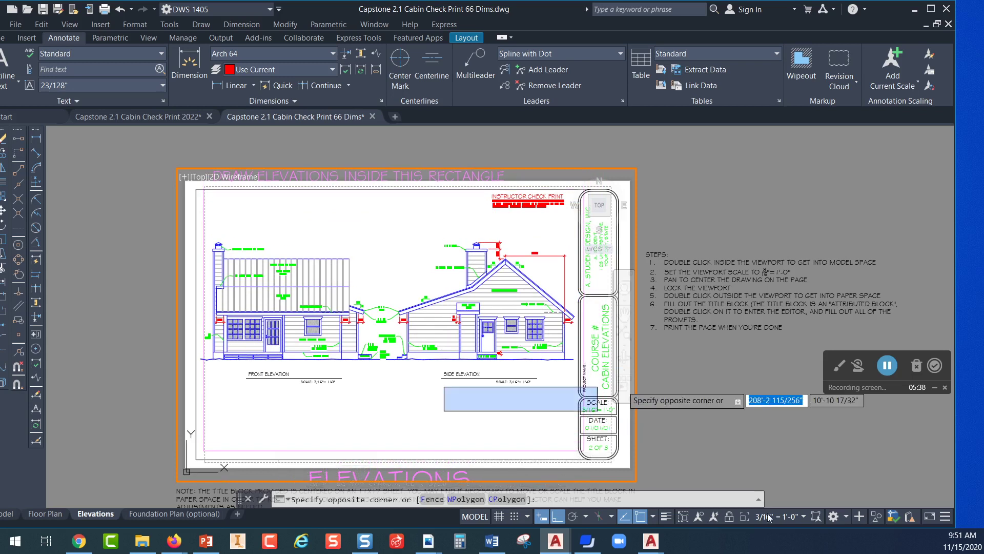
double_click(758, 468)
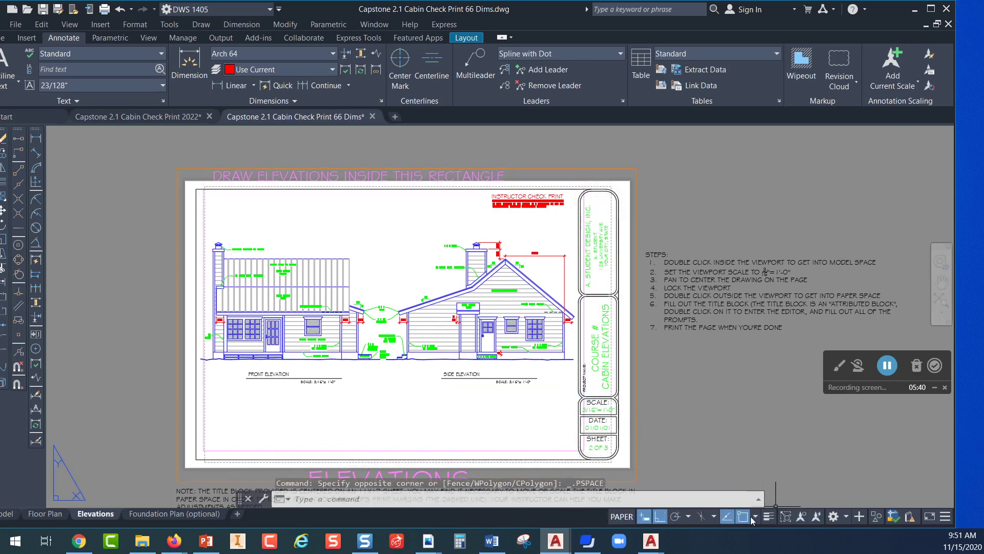
- Lock the elevations viewport and open the Plot dialog for the Elevations sheet
click(637, 411)
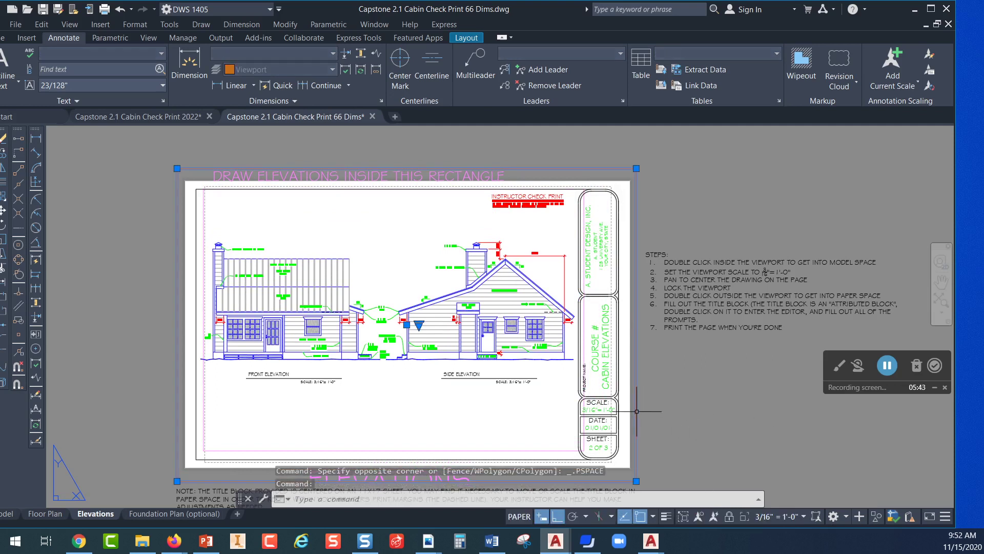
click(729, 516)
click(104, 8)
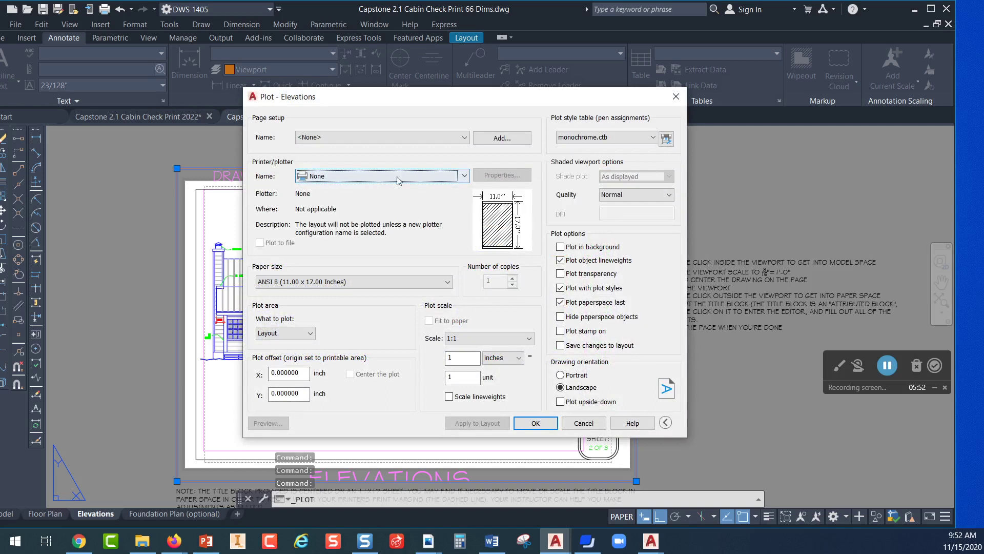
- Choose the Adobe PDF printer and 11 x 17 paper for the Elevations plot
click(464, 176)
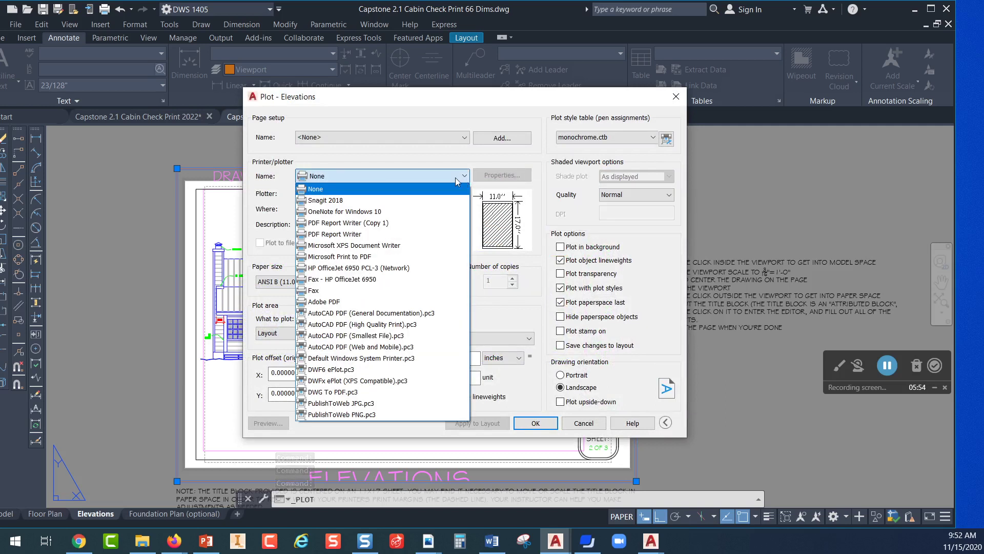
click(360, 301)
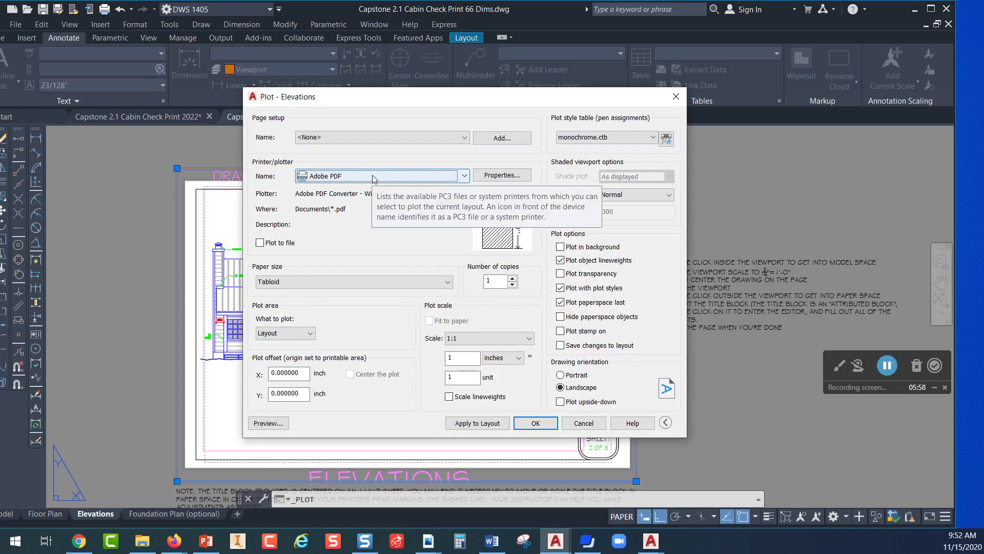
click(350, 283)
click(290, 351)
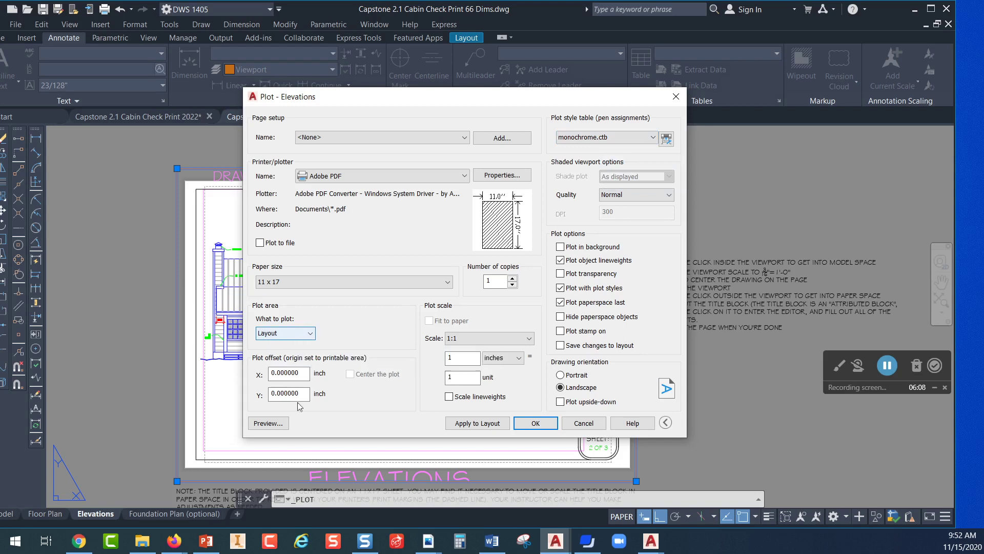
- Preview the sheet, then change the X plot offset to 0.25 inch
click(267, 424)
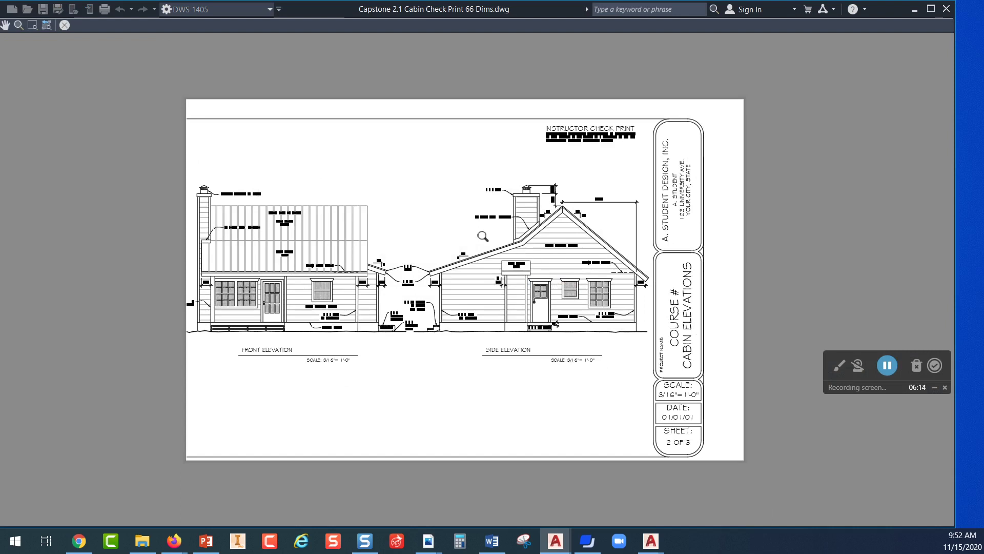
key(Escape)
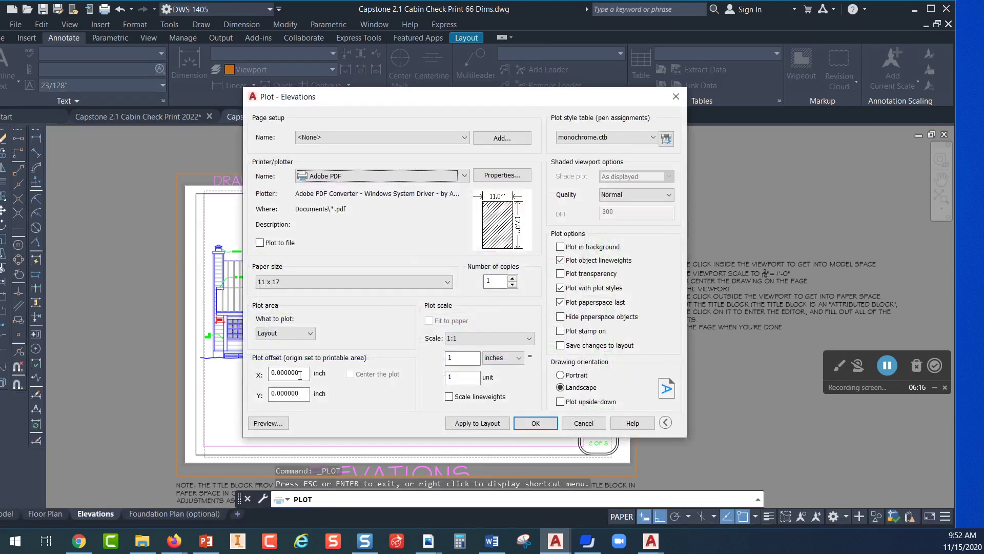
drag(302, 372, 285, 396)
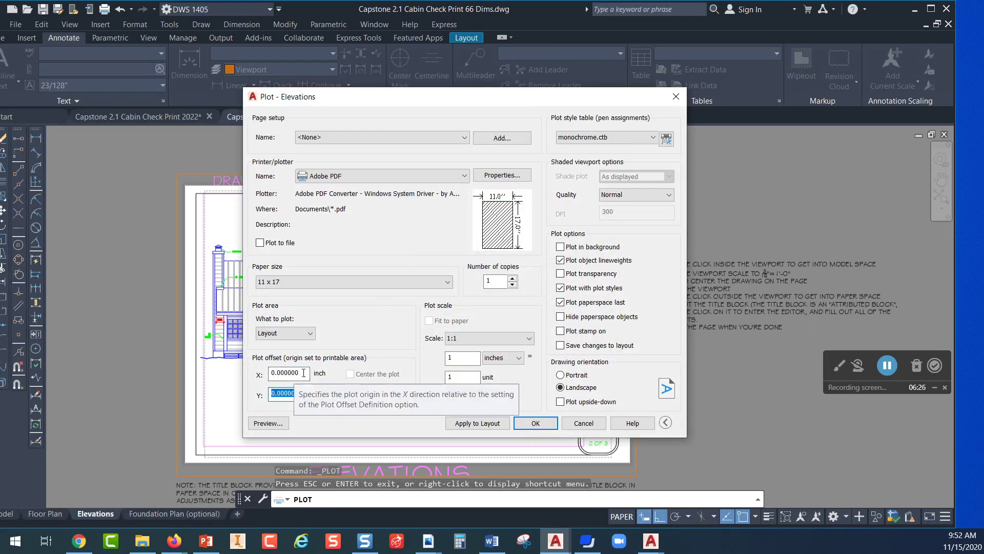
click(301, 372)
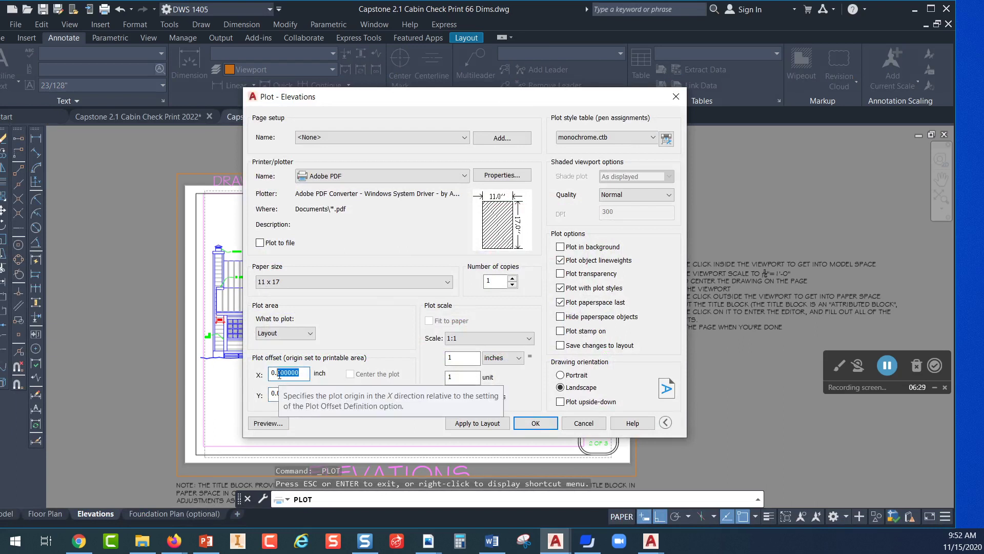
key(BackSpace)
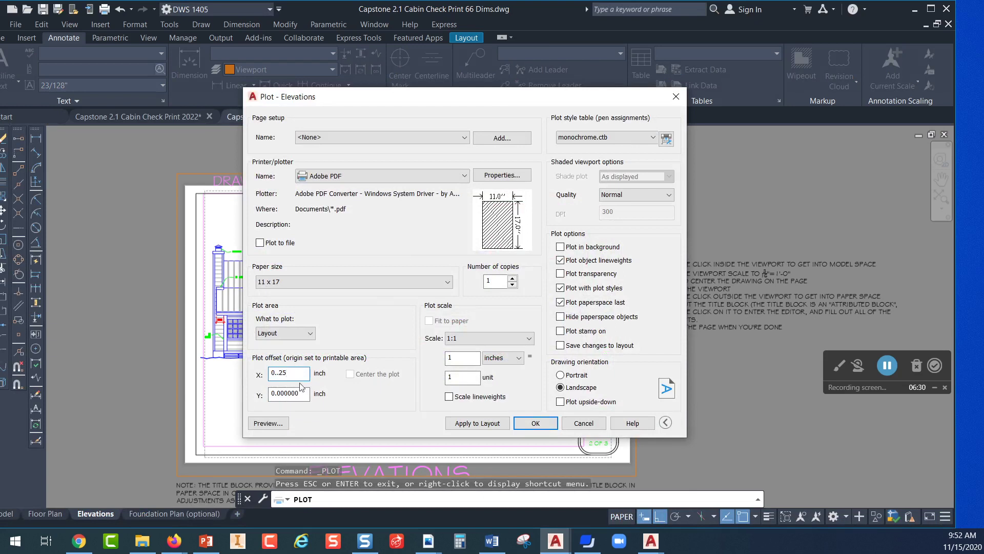
click(305, 393)
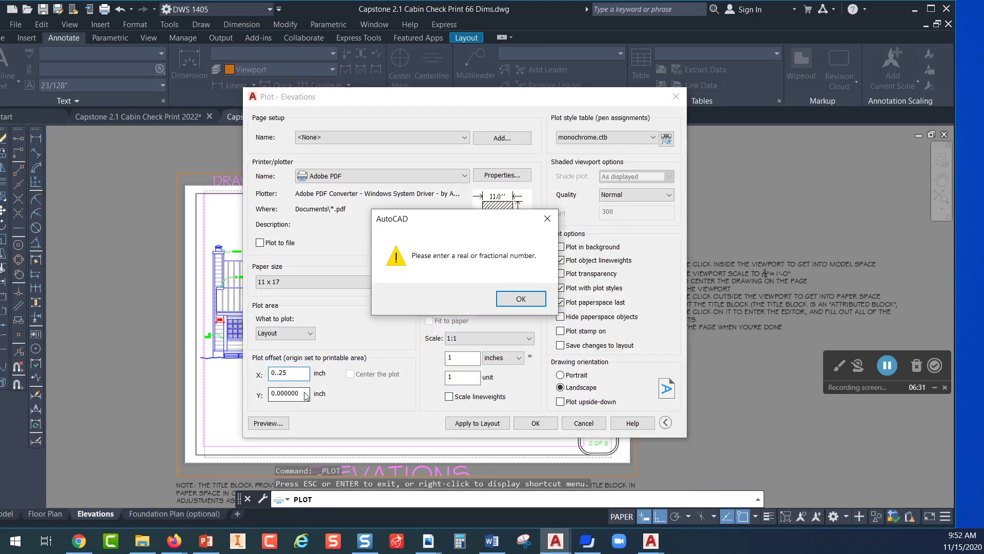
click(512, 303)
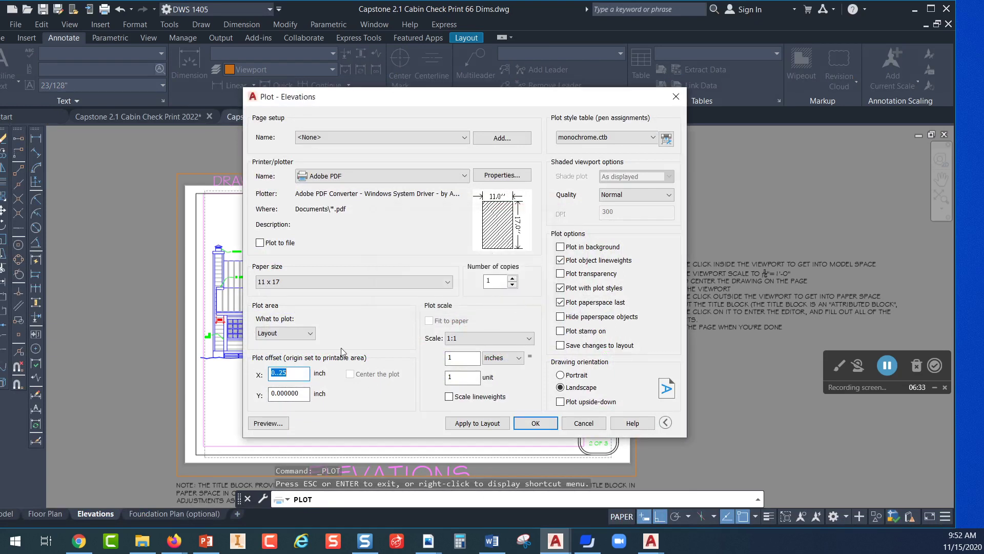
click(280, 371)
key(BackSpace)
- Preview the shifted sheet, then close the preview back to the Plot dialog
click(276, 423)
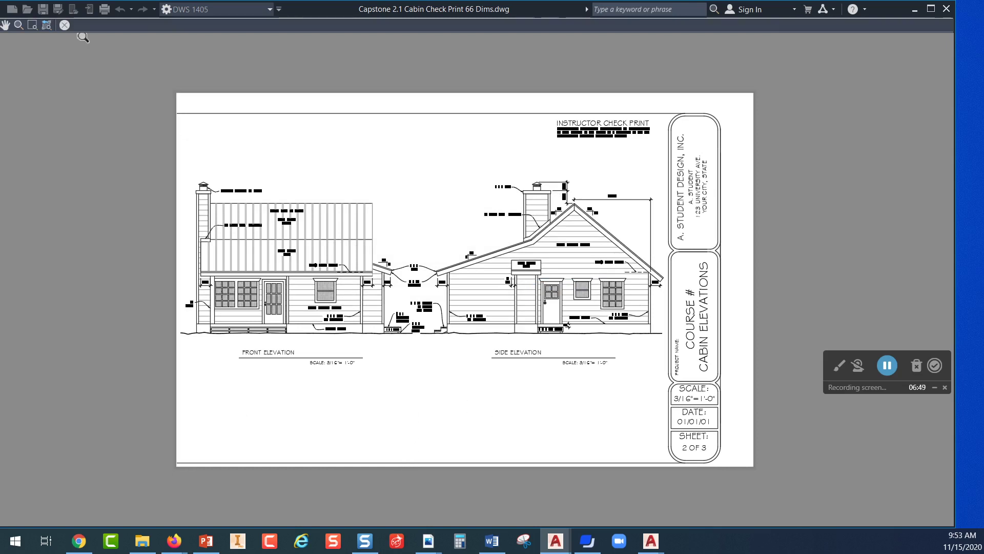
click(65, 25)
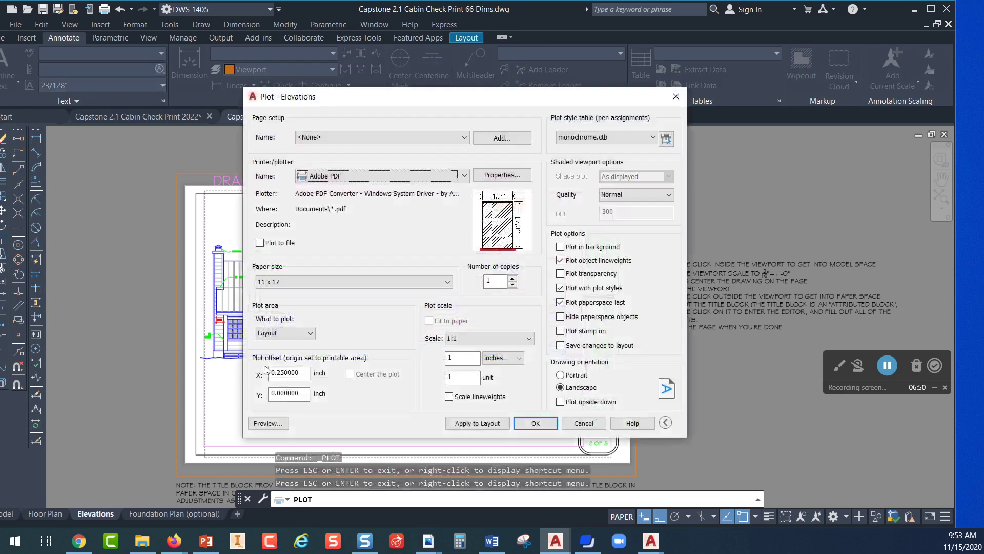
click(302, 392)
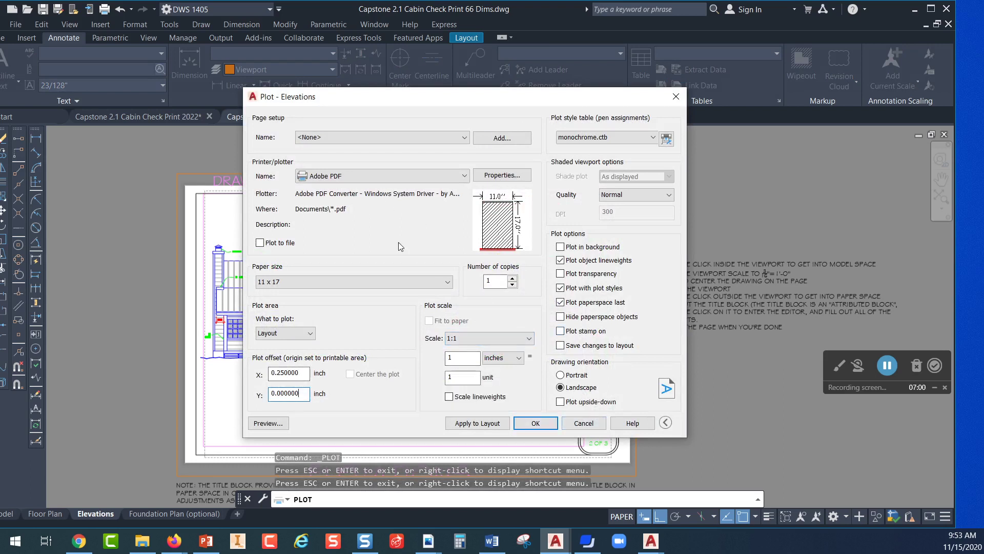
- Cancel plotting and launch Batch Plot from the application menu's Print submenu
click(584, 423)
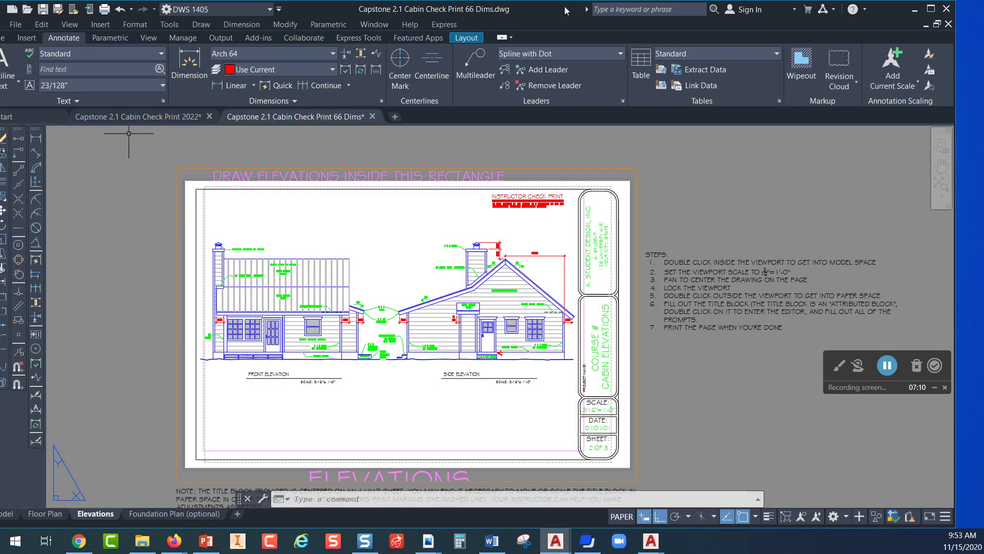
drag(564, 10, 592, 9)
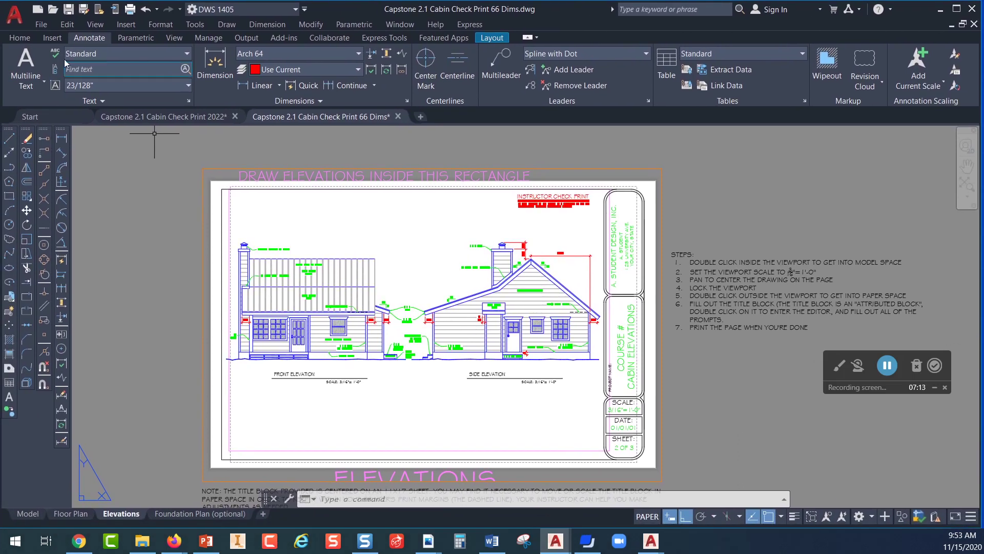
click(19, 16)
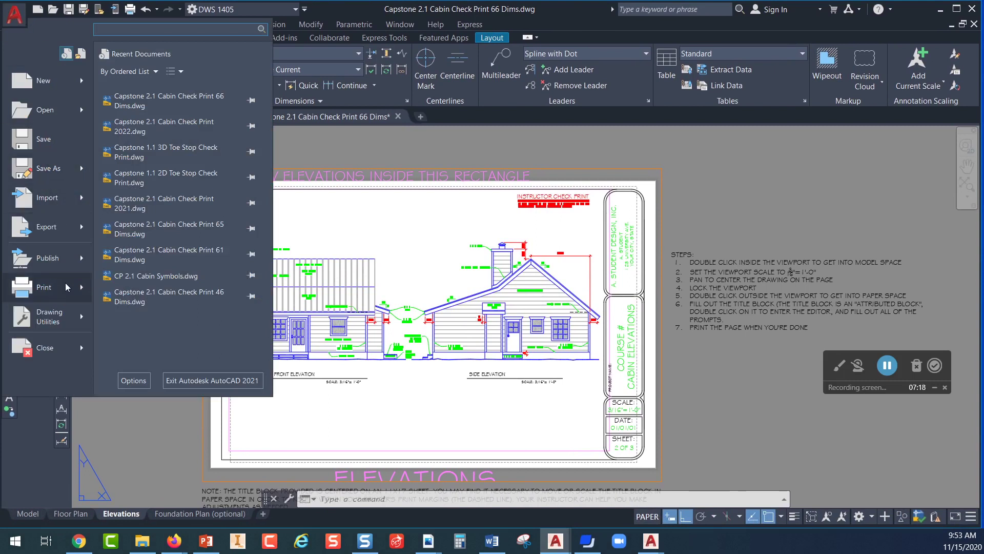
mouse_move(67, 287)
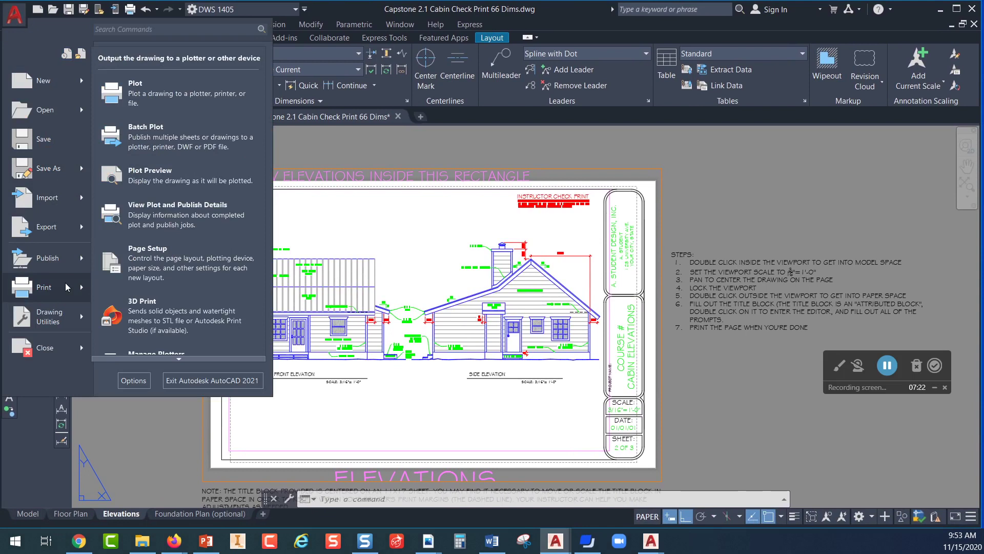
click(146, 130)
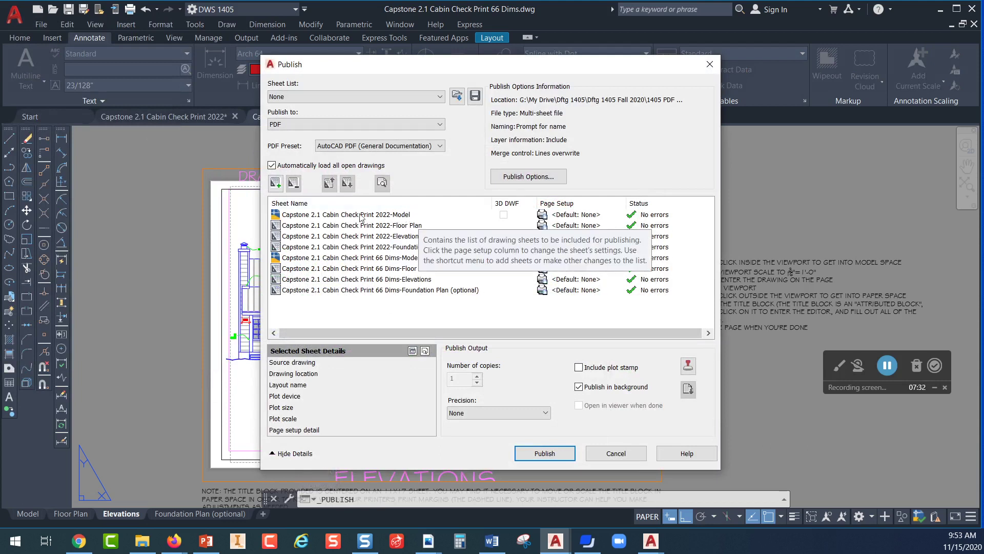
- Remove the Model, Foundation Plan and 66 Dims sheets, leaving Floor Plan and Elevations
click(400, 218)
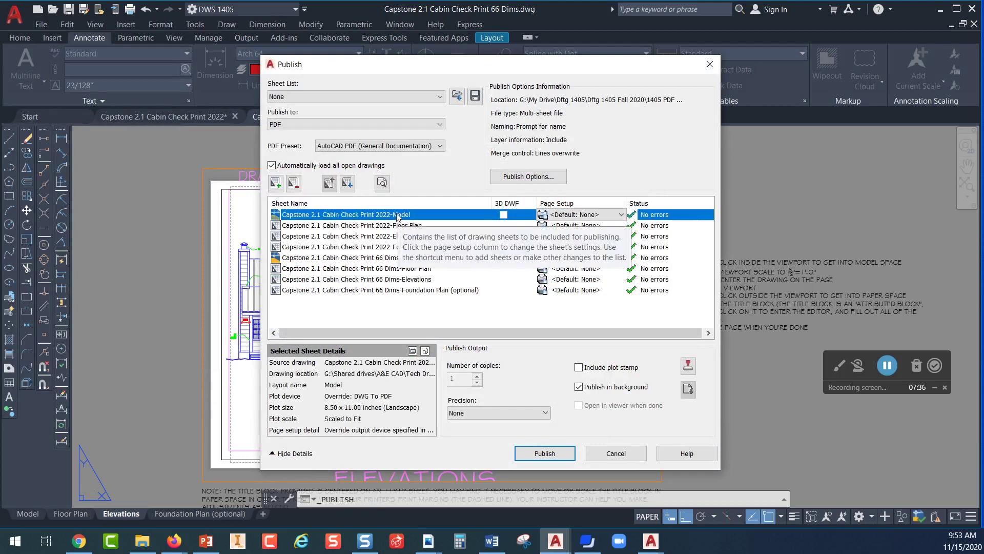
click(294, 183)
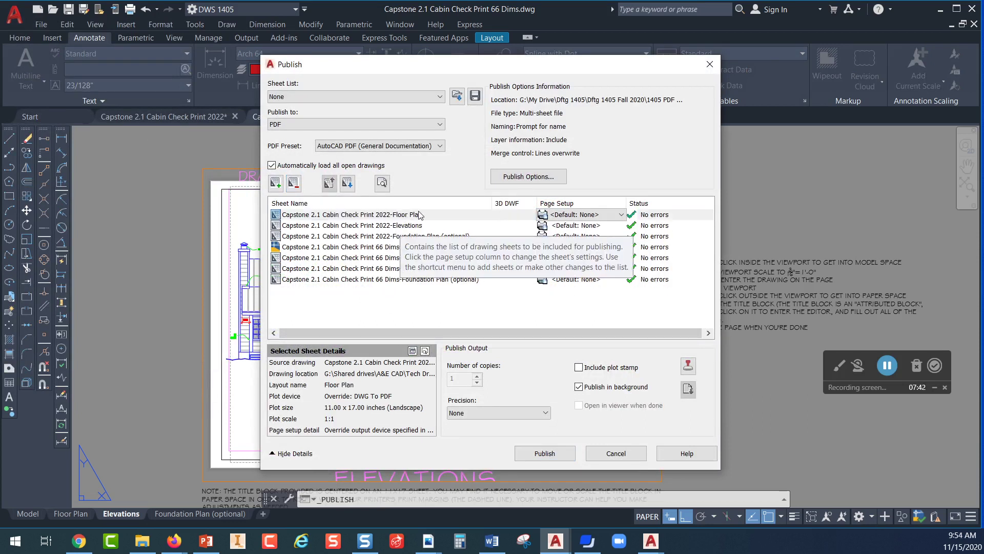
click(346, 238)
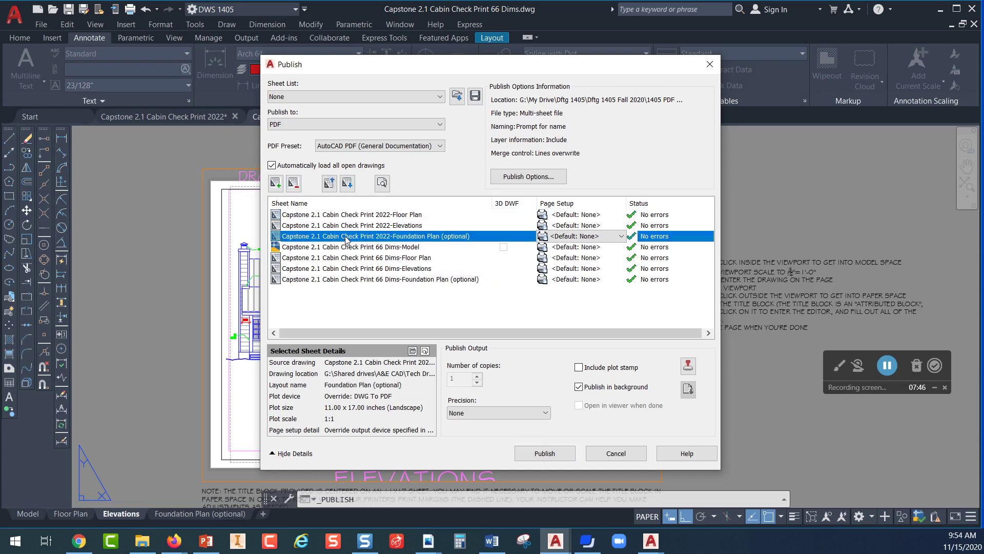
shift+click(331, 280)
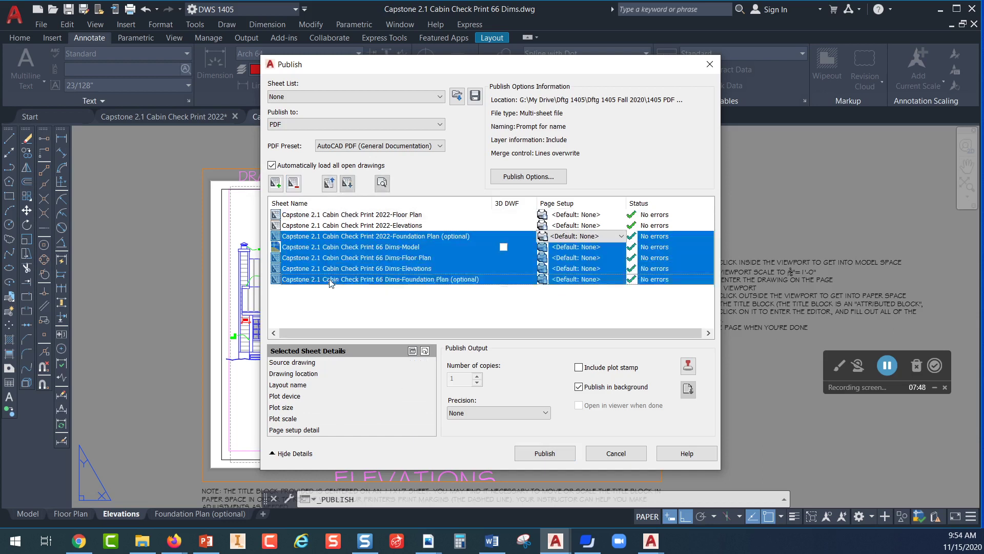
click(293, 183)
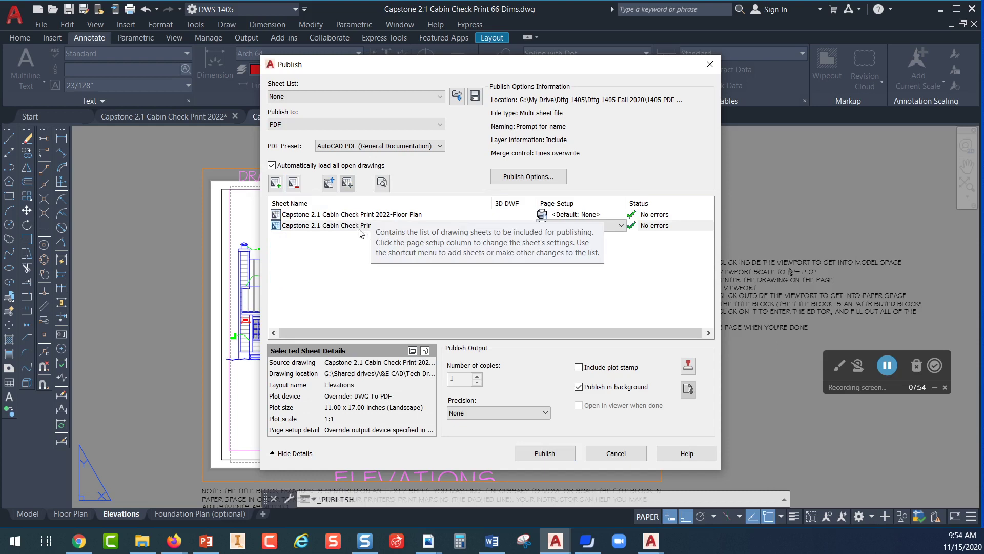
click(377, 309)
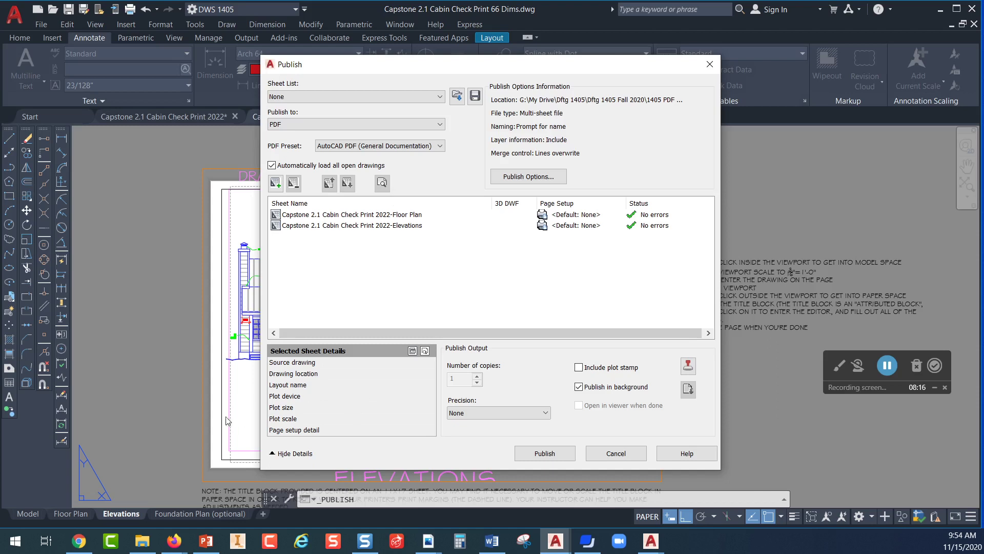
- Abandon the two-sheet PDF publish and discard the sheet list, returning to the 66 Dims Elevations layout
click(544, 455)
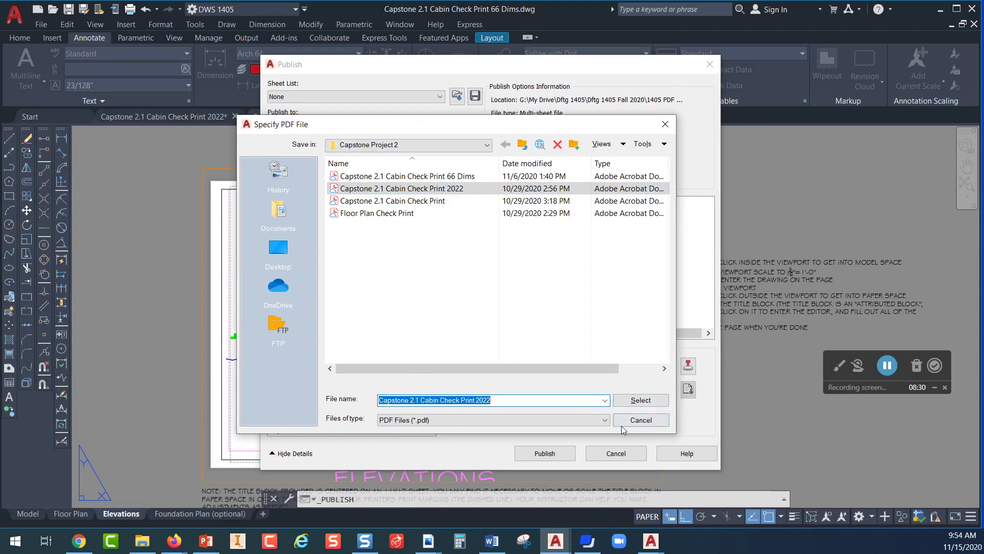
click(665, 122)
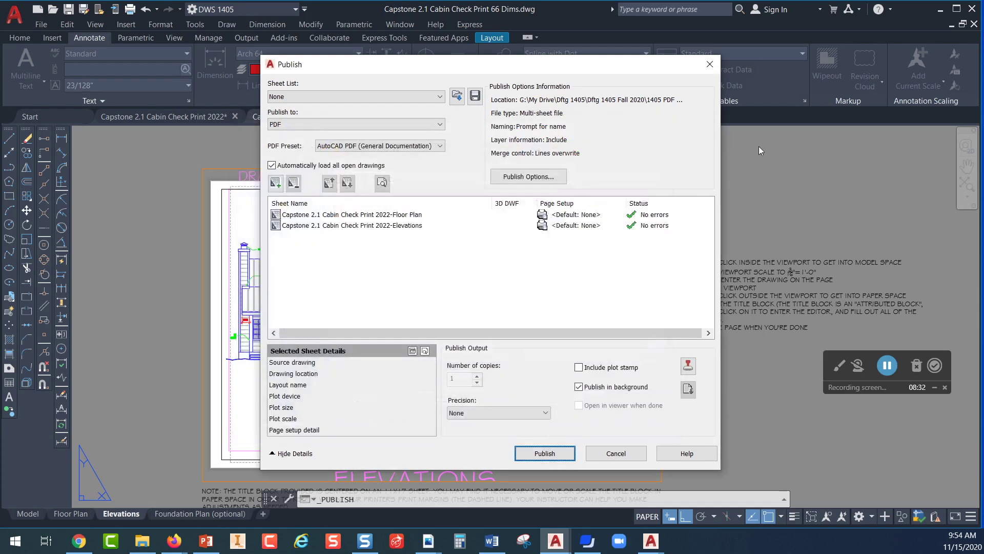
click(599, 454)
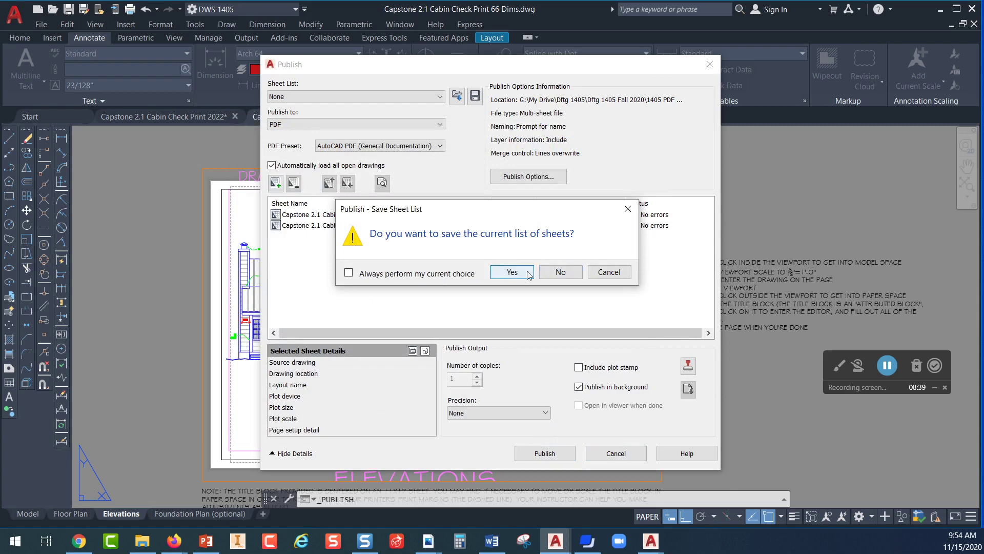
click(561, 273)
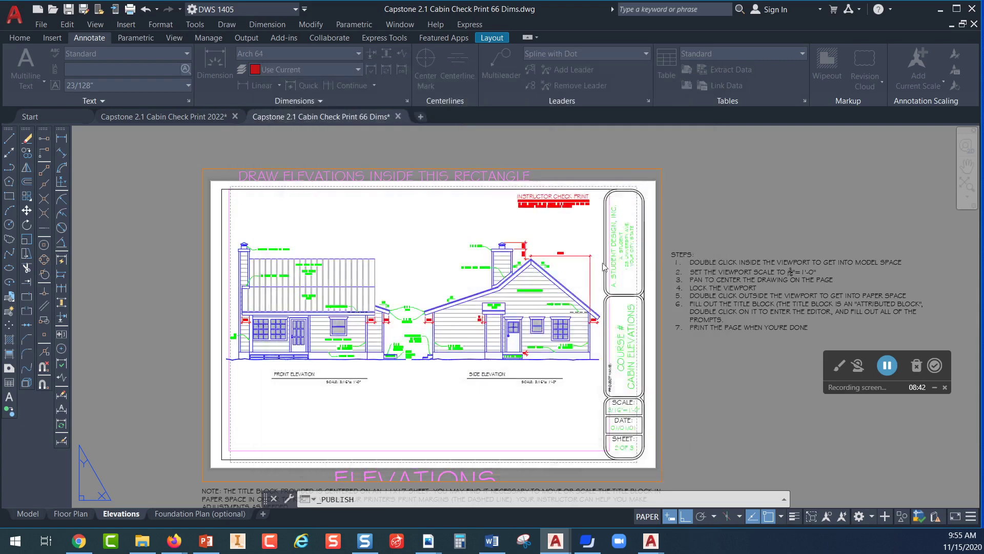